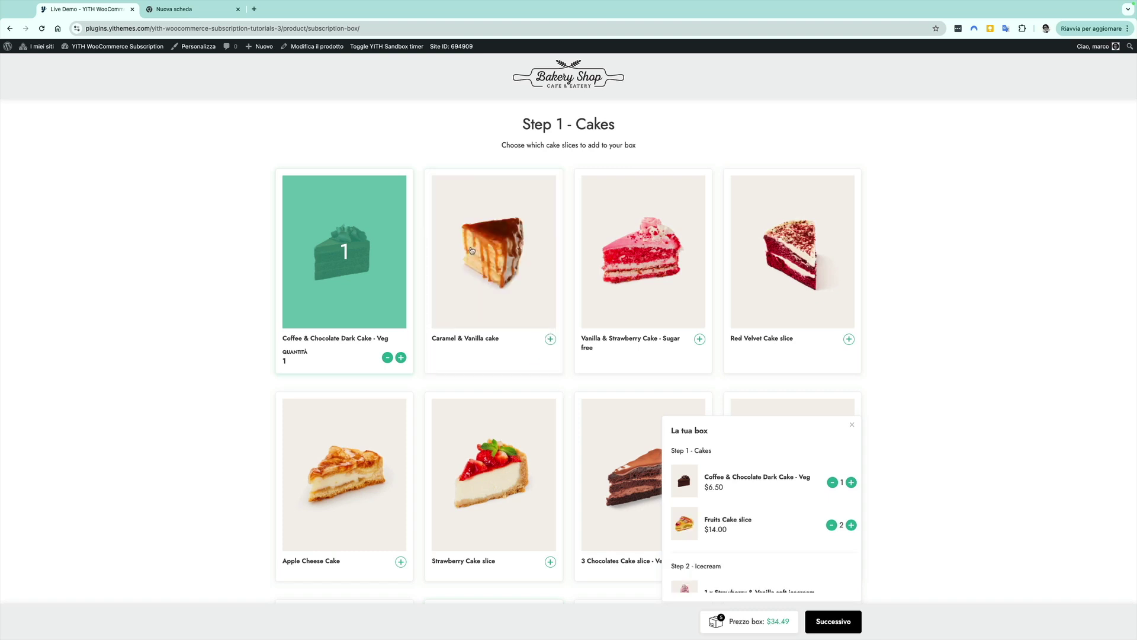
Step: Add one Vanilla & Strawberry Cake - Sugar free slice to the box and view the Red Velvet Cake slice details
left_click(699, 339)
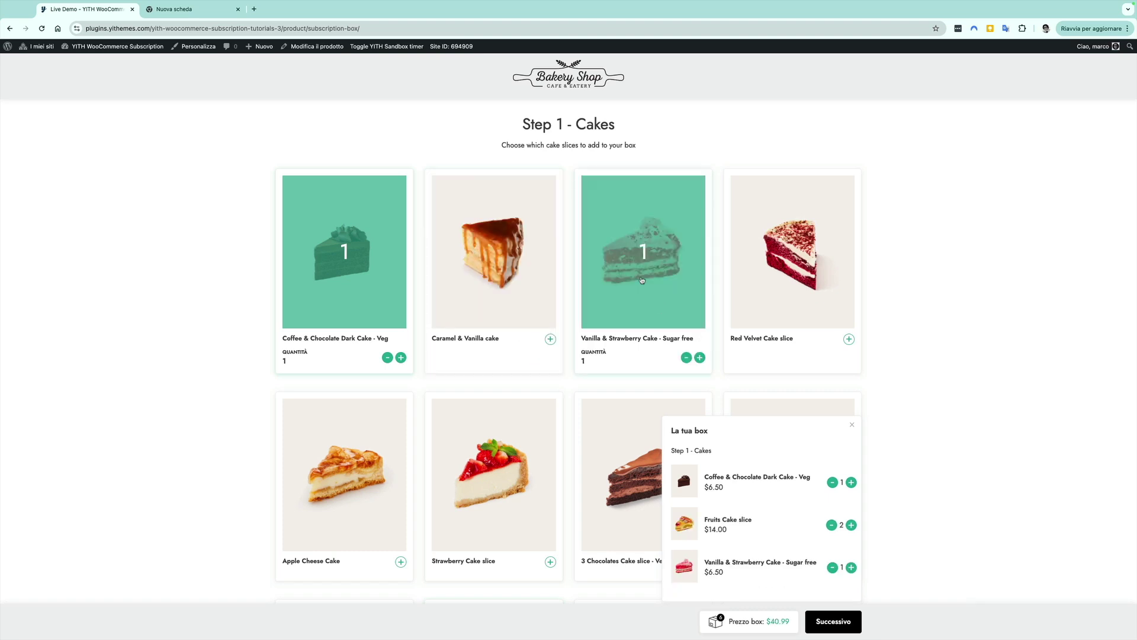
left_click(815, 274)
left_click(1128, 62)
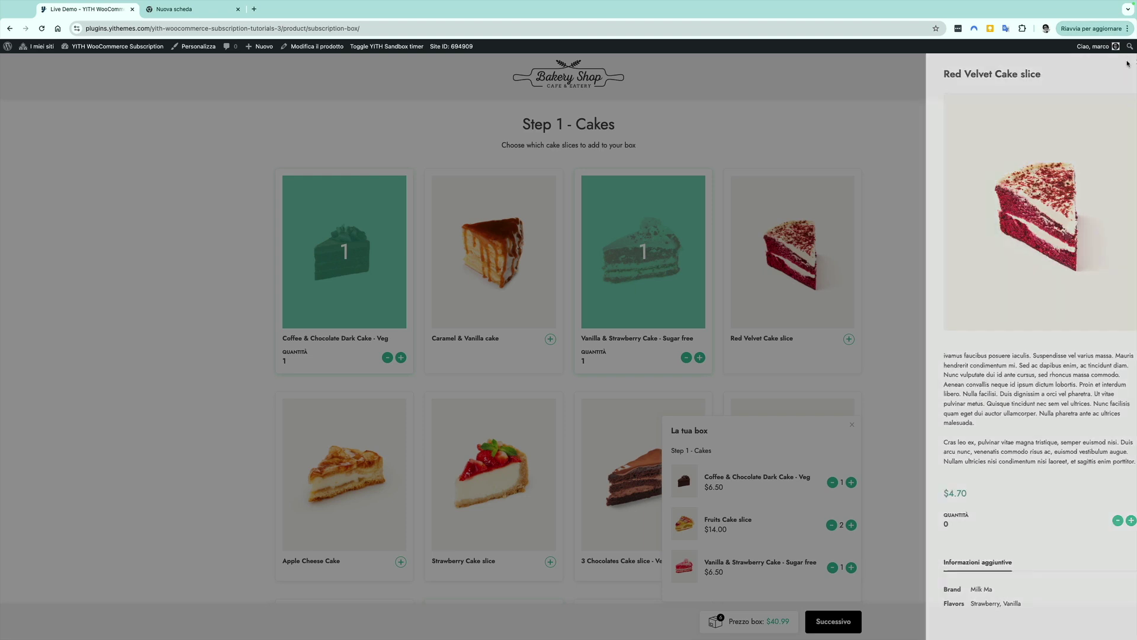
Step: Advance the box creation past the Cakes and Icecream steps
left_click(841, 621)
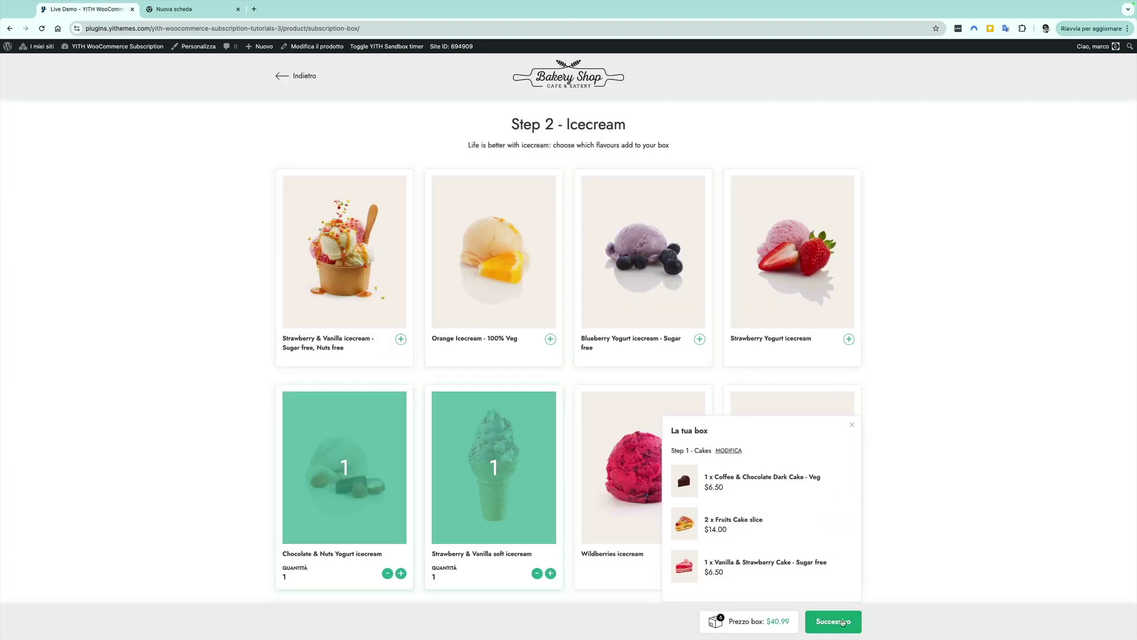
left_click(842, 622)
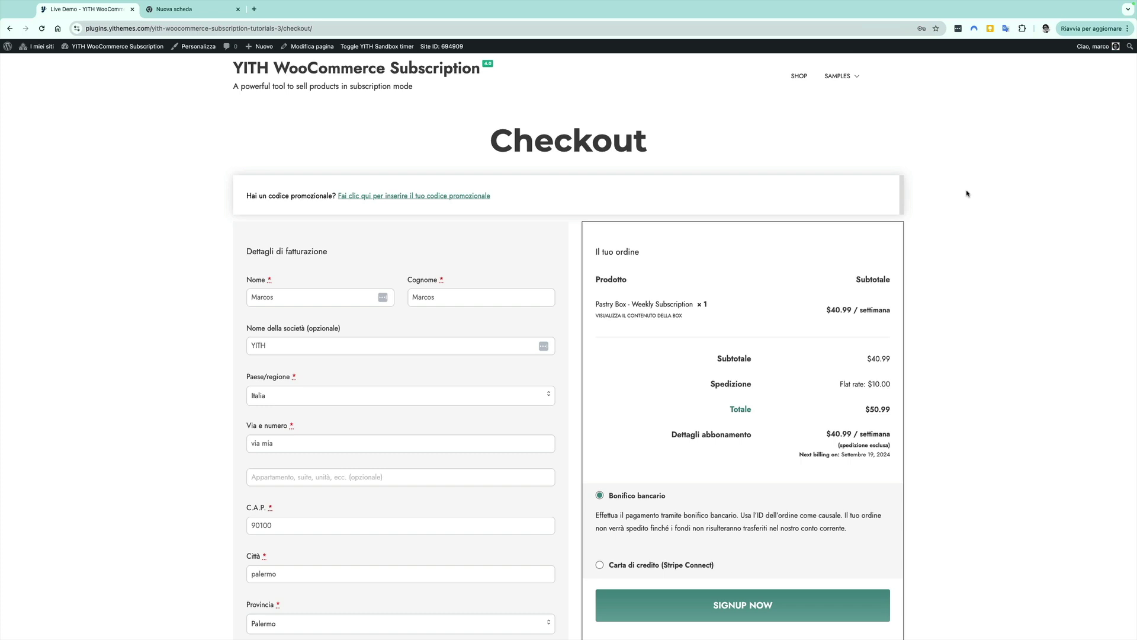
Step: Go to the site's admin dashboard and open the Moduli page of the YITH Subscription plugin
left_click(82, 63)
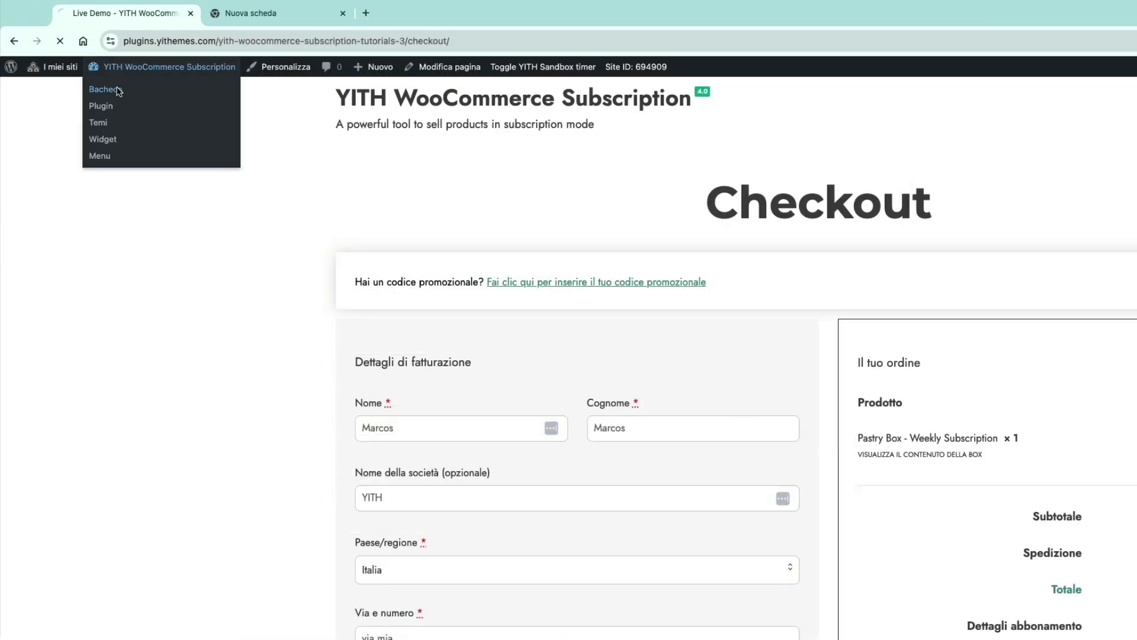
mouse_move(35, 160)
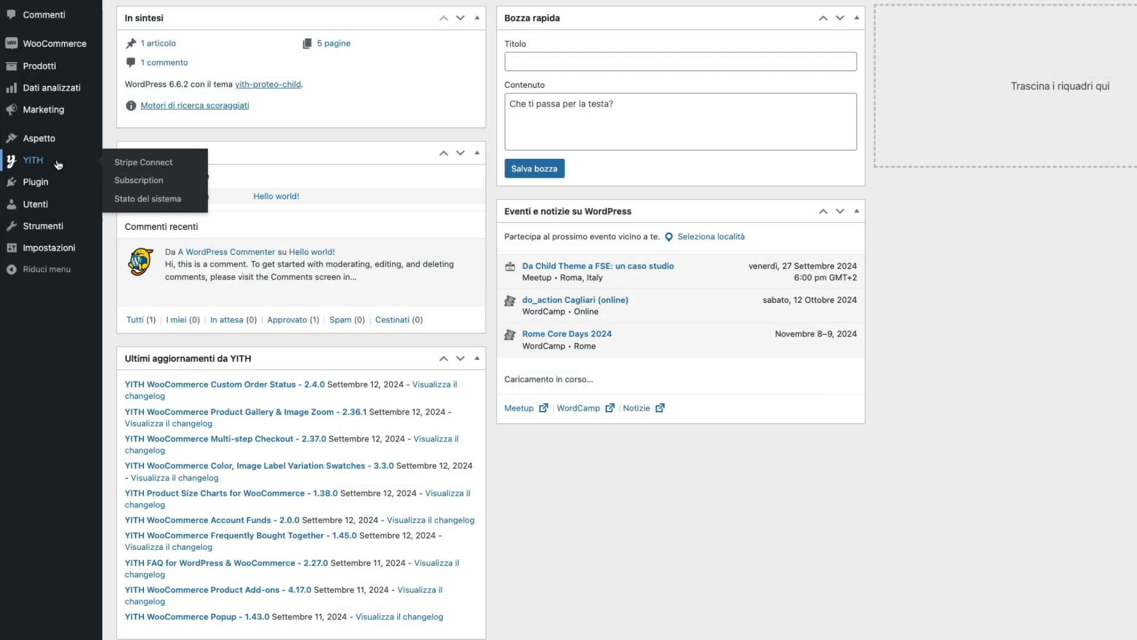
left_click(136, 180)
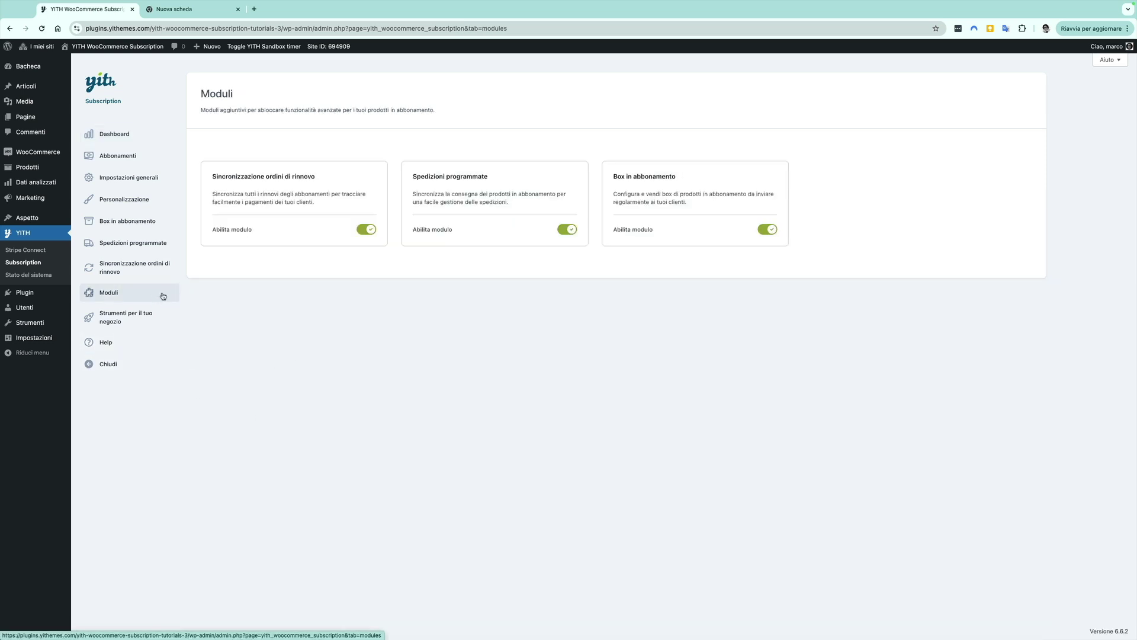
Step: Disable the Box in abbonamento module and enable it again
left_click(770, 230)
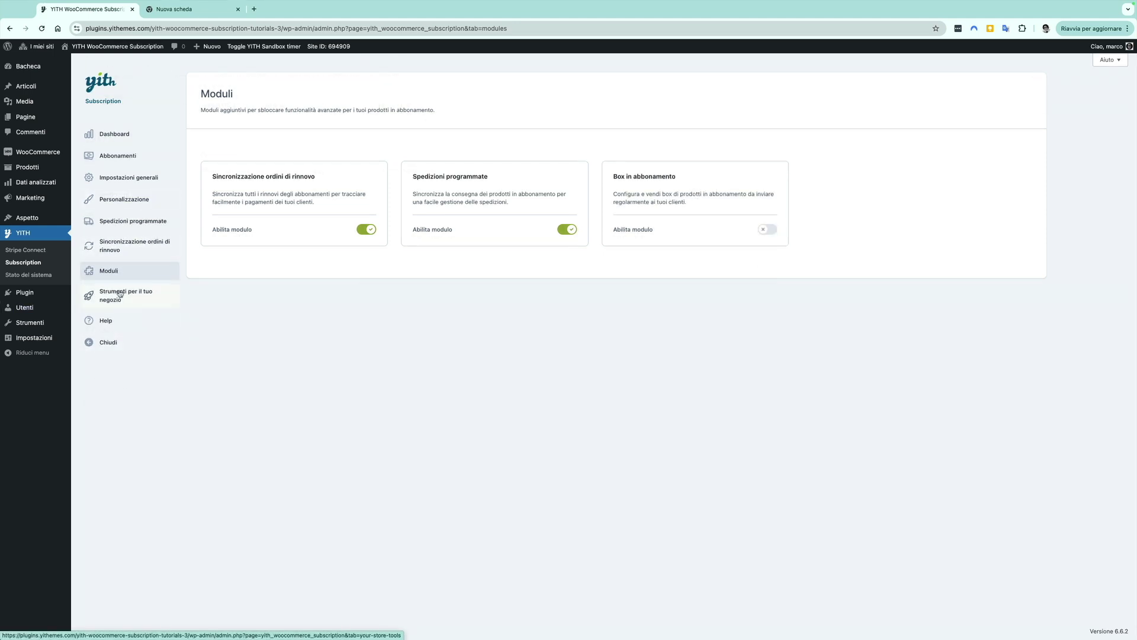
left_click(770, 230)
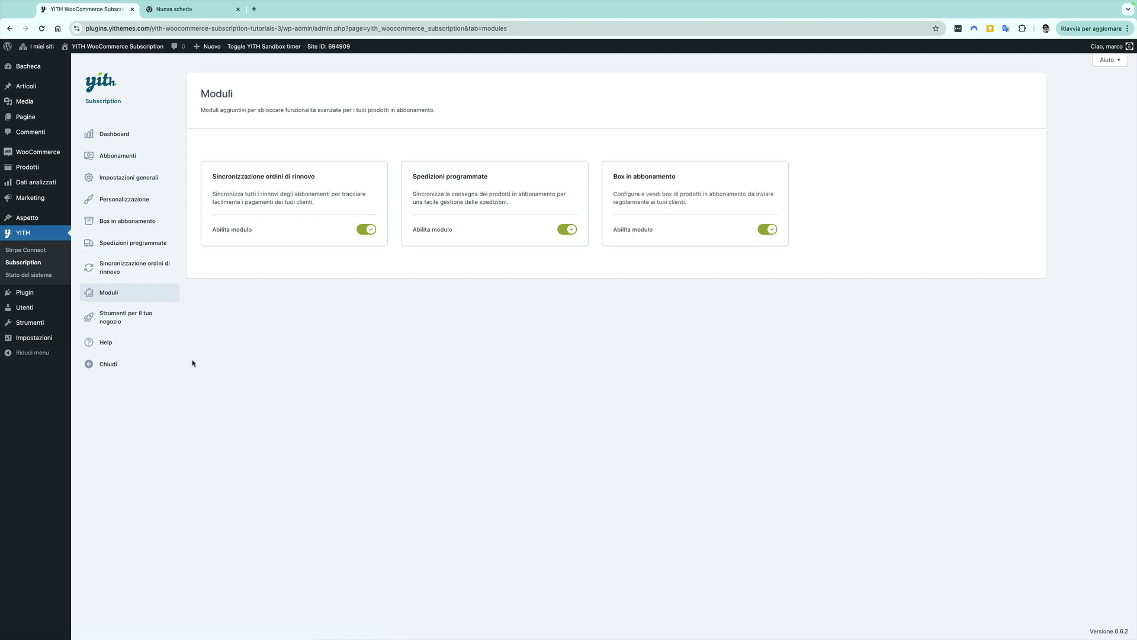
Step: Review the Box in abbonamento settings for logo, add-to-cart button text, colours, pagination and customer box editing
left_click(112, 221)
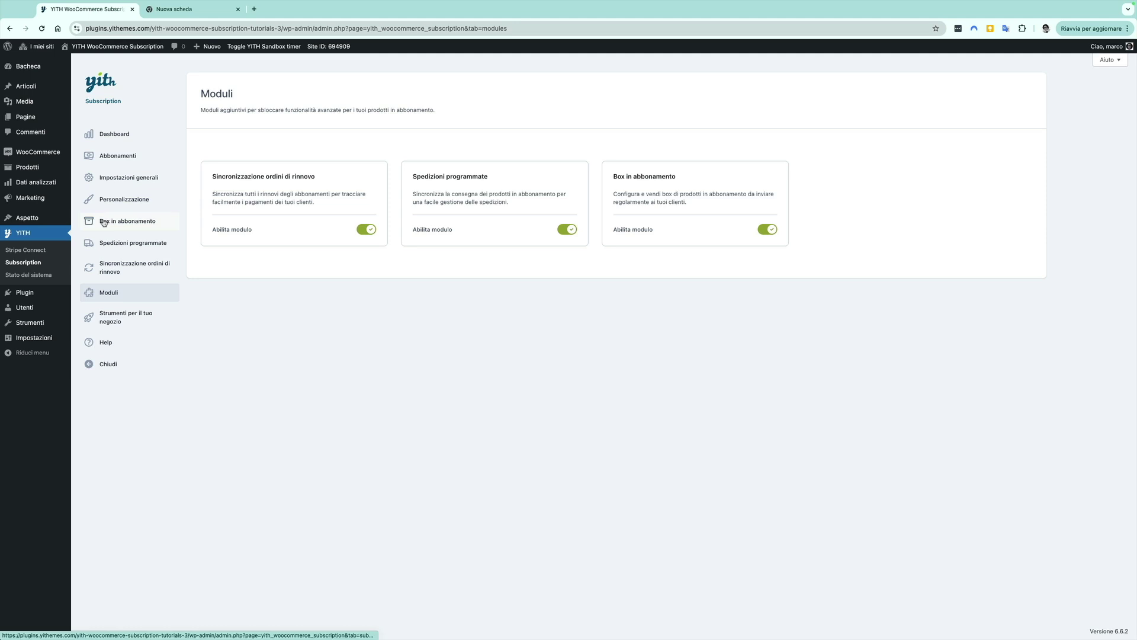
scroll(1038, 79, "down", 1)
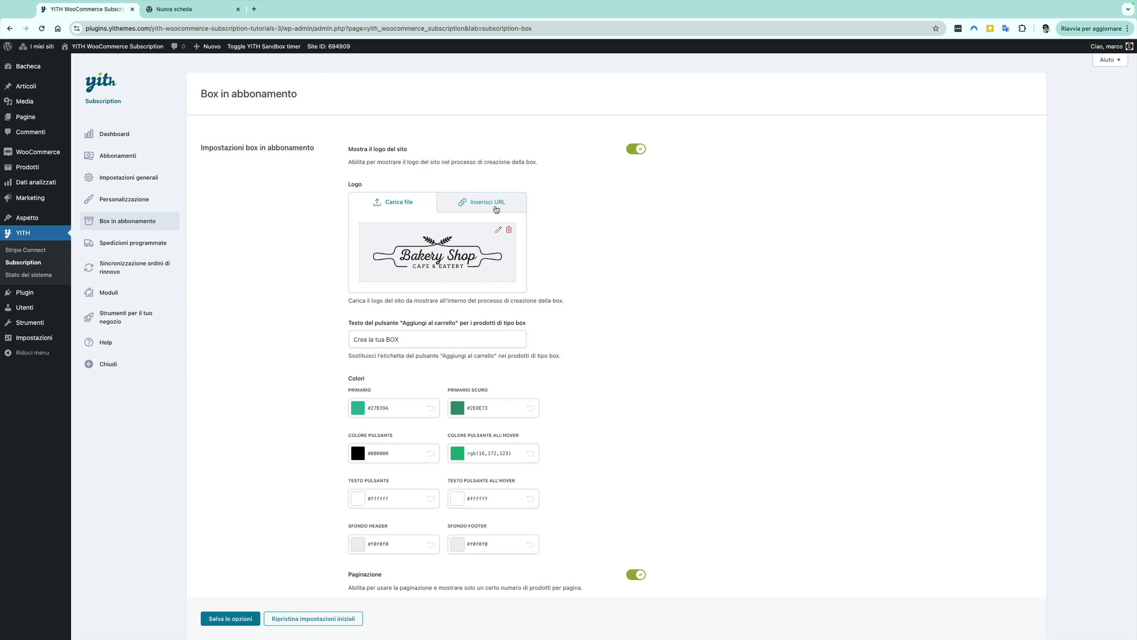
scroll(496, 209, "down", 3)
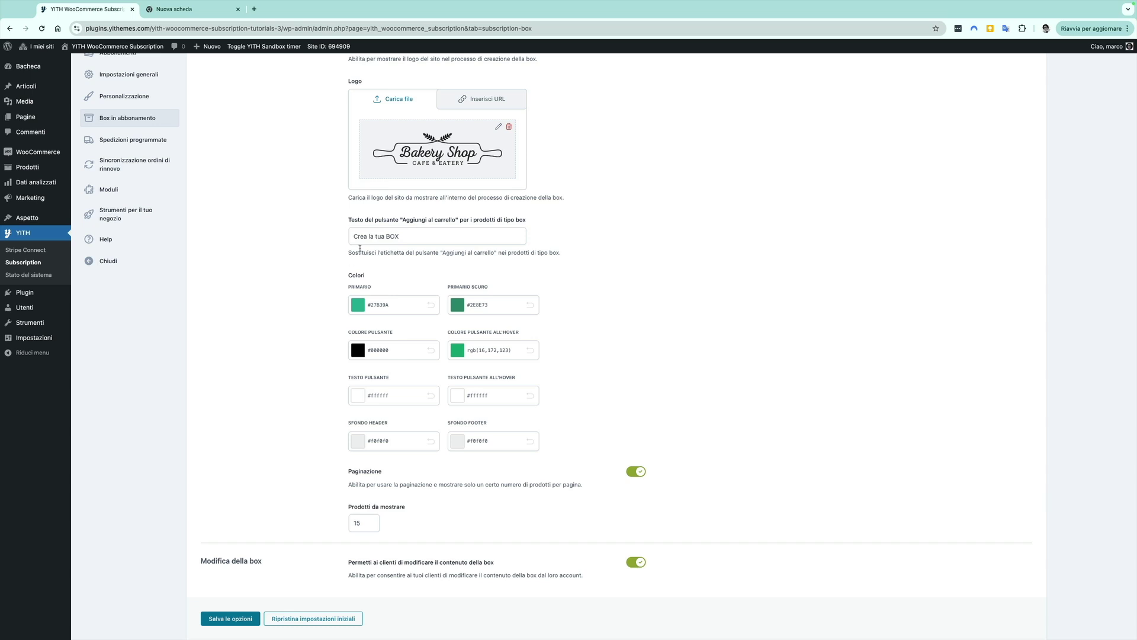
triple_click(411, 235)
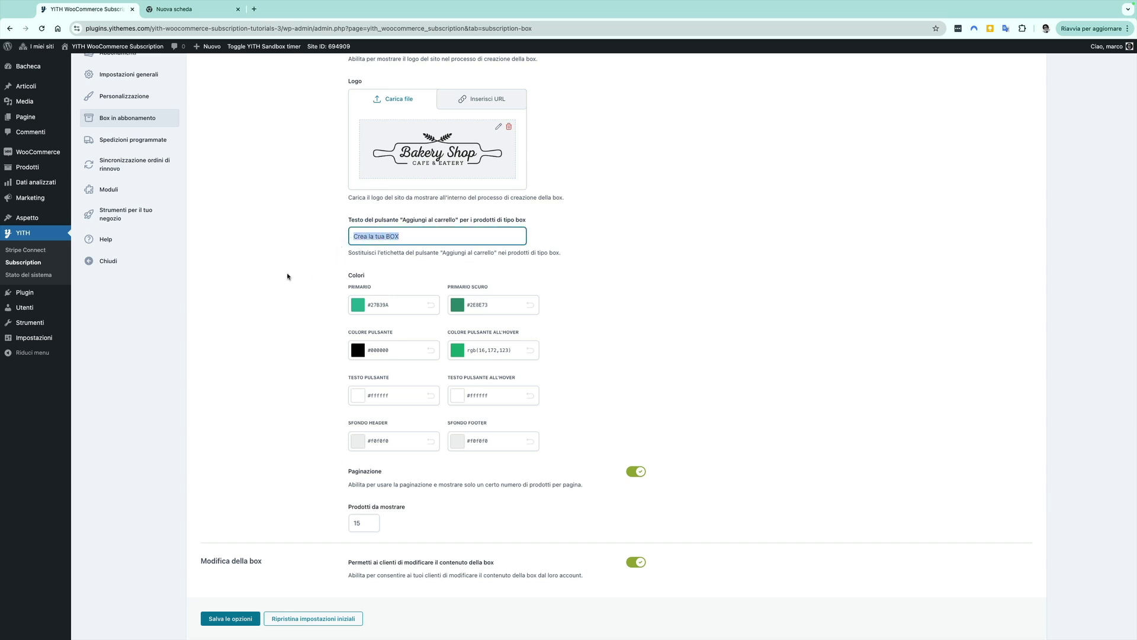
scroll(289, 287, "down", 2)
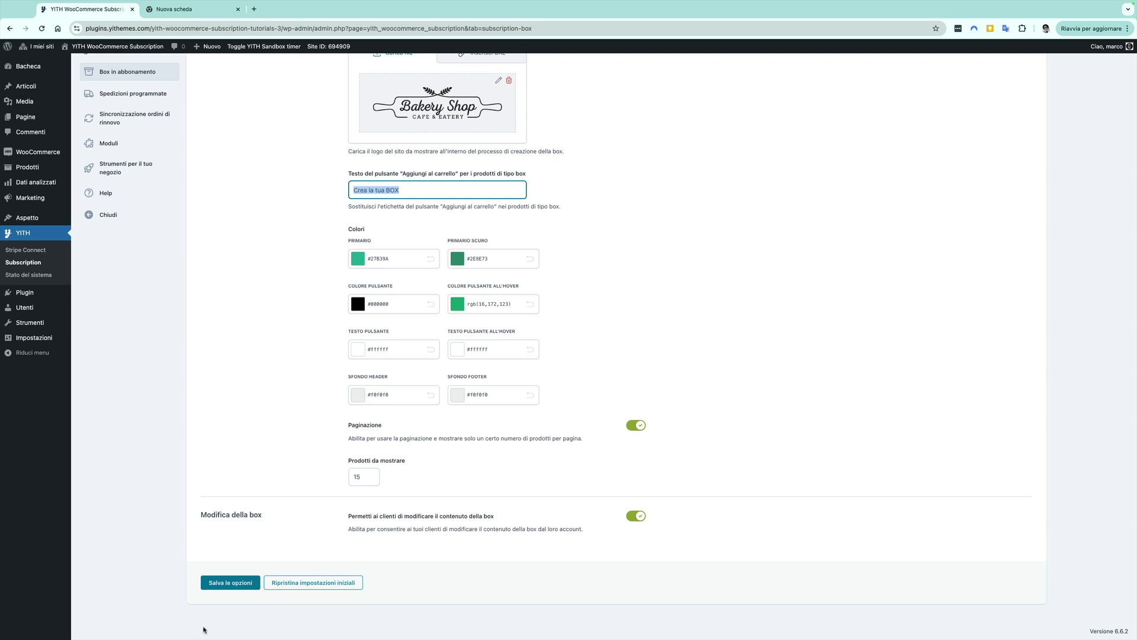
left_click(237, 584)
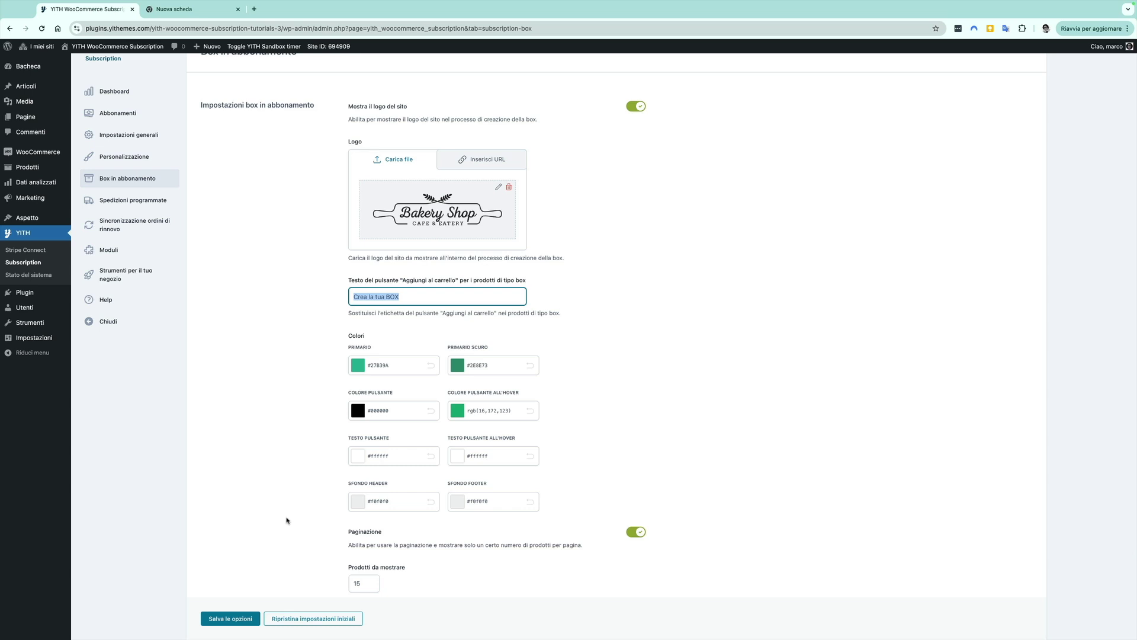
Step: Visit the shop front and open the Pastry Box - Weekly Subscription product for editing
left_click(86, 67)
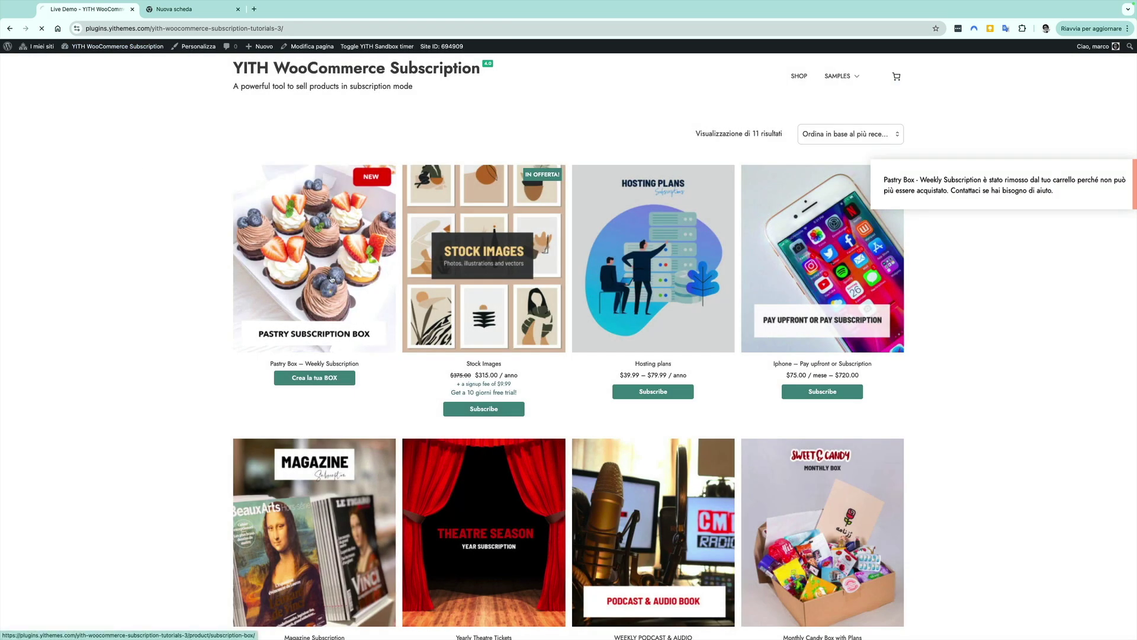
left_click(331, 279)
left_click(317, 47)
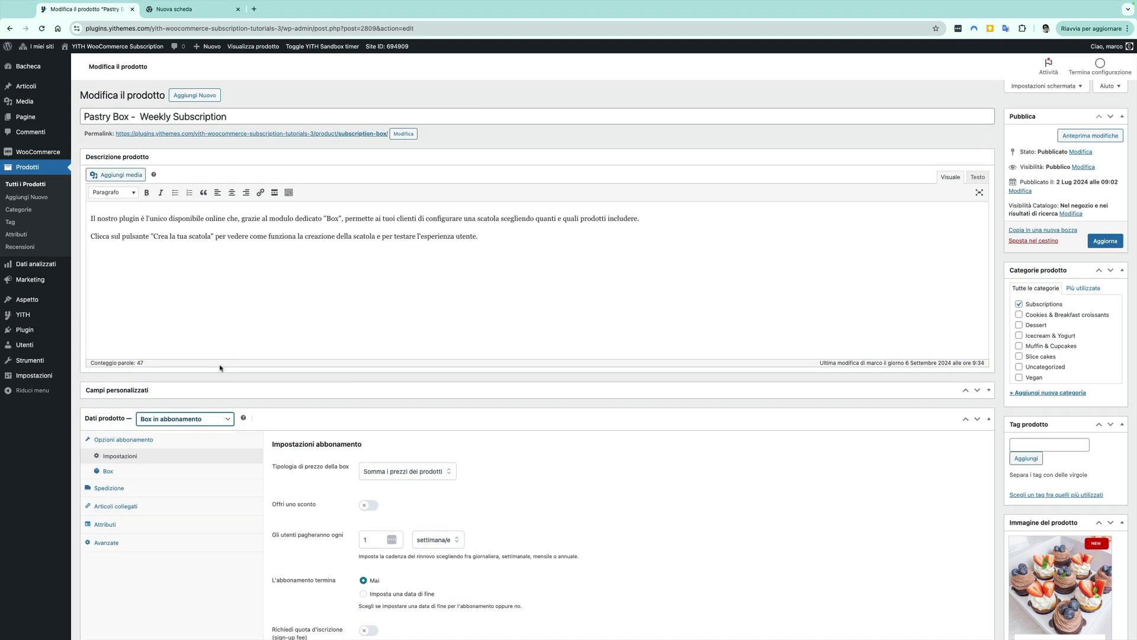
Step: Switch the product type to Prodotto semplice and back to Box in abbonamento
left_click(226, 421)
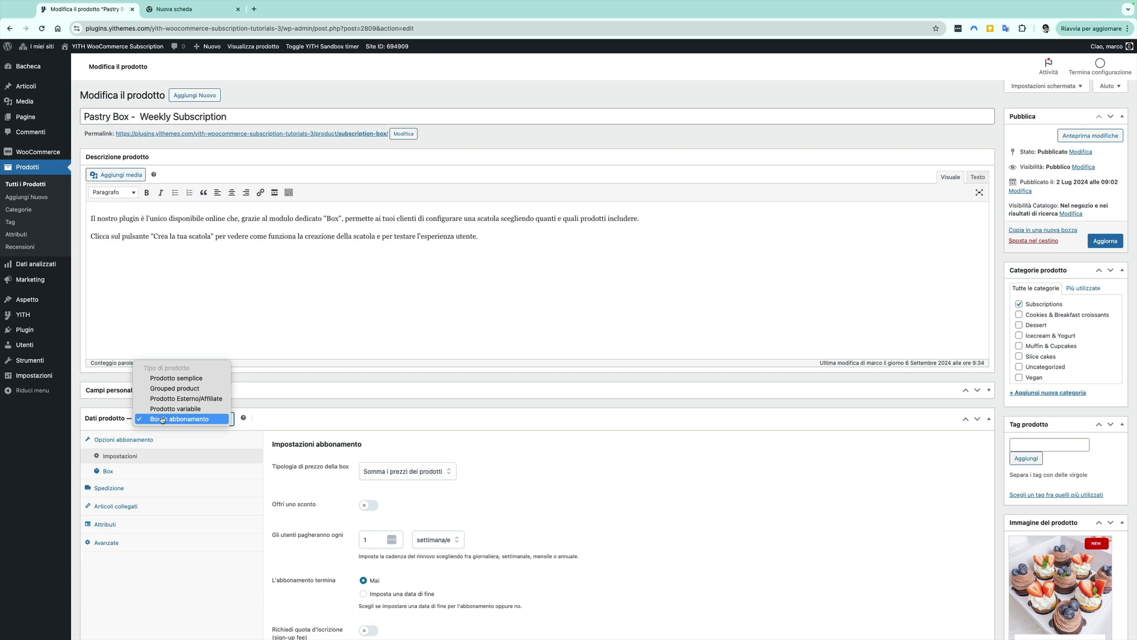
left_click(215, 378)
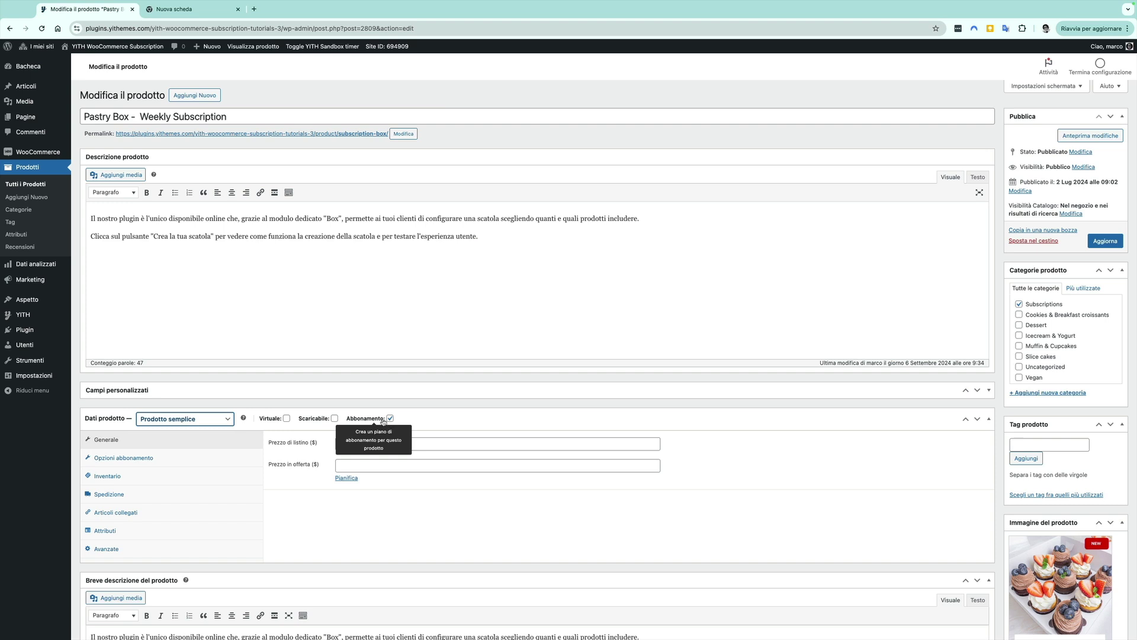
left_click(190, 420)
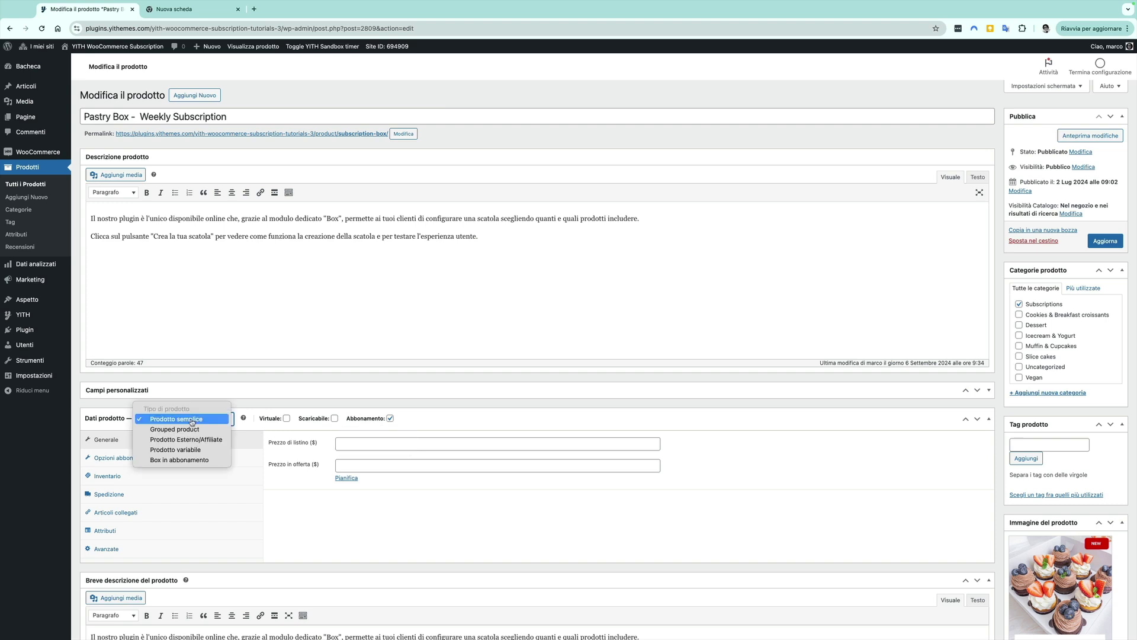
left_click(170, 461)
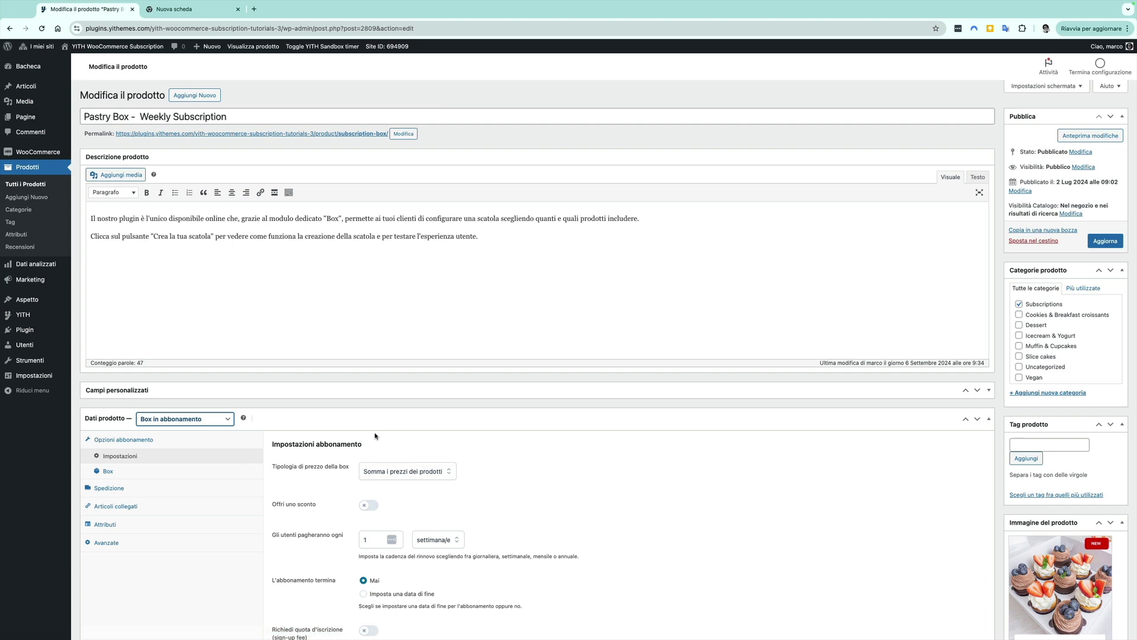
Step: Check the available price types for the box under Tipologia di prezzo della box
scroll(374, 436, "down", 3)
scroll(374, 434, "down", 3)
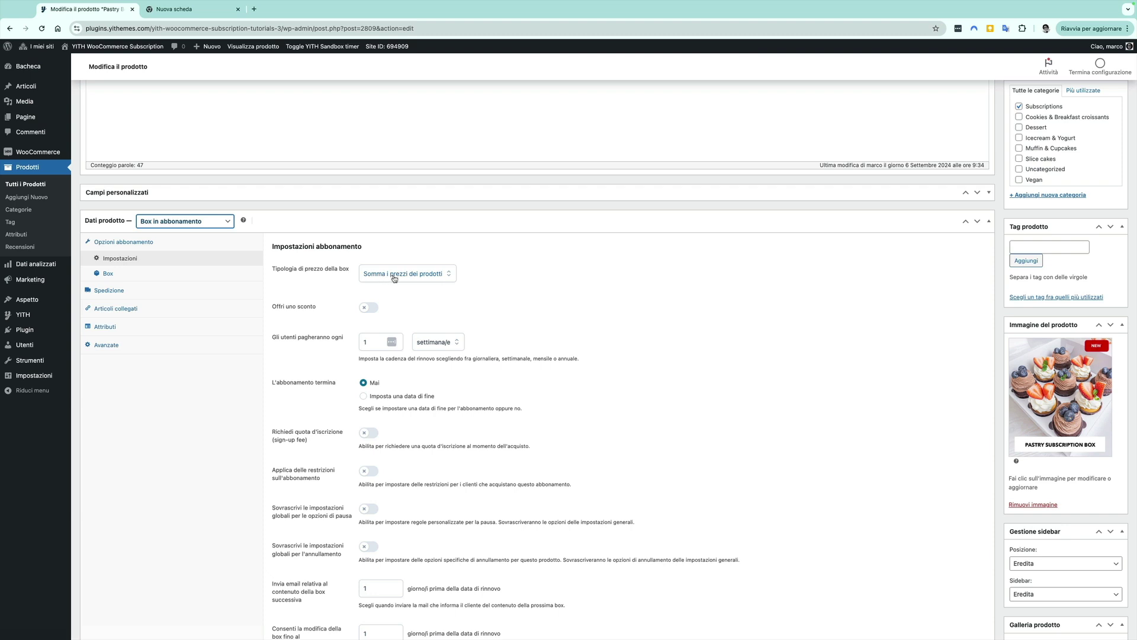
left_click(443, 278)
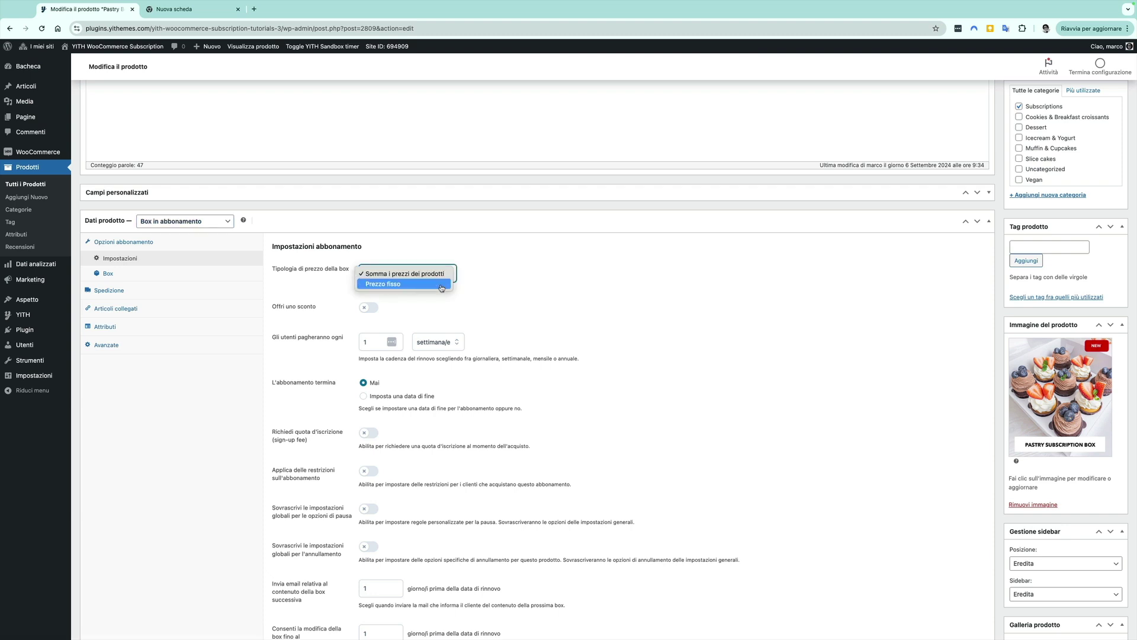
left_click(300, 292)
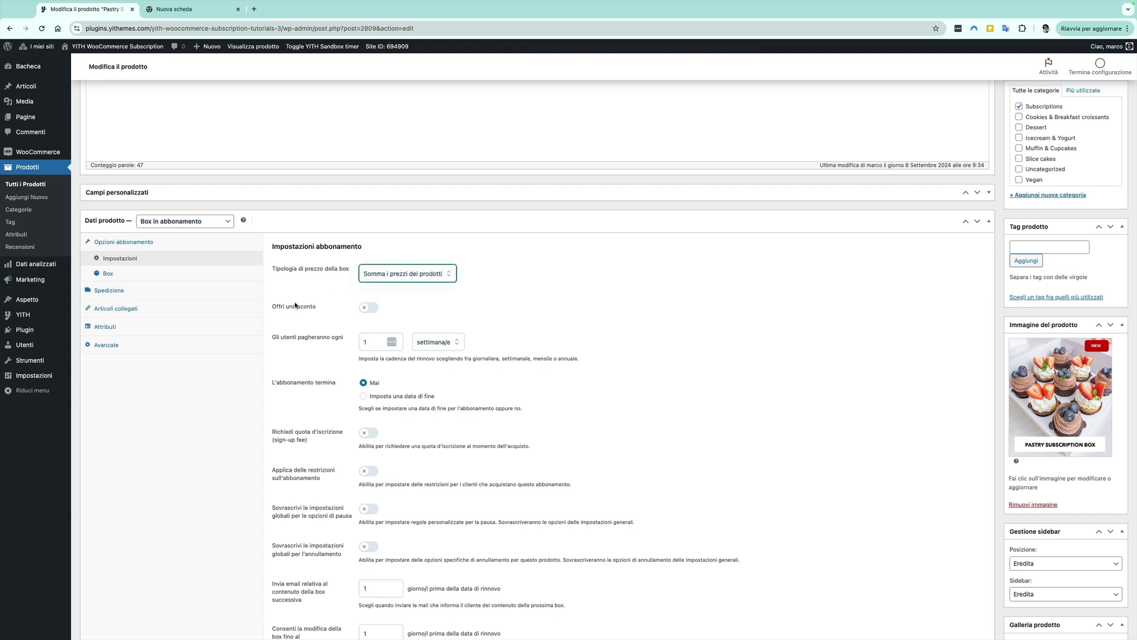
Step: Enable Offri uno sconto for the box and check the discount types, keeping $ - fisso
left_click(370, 309)
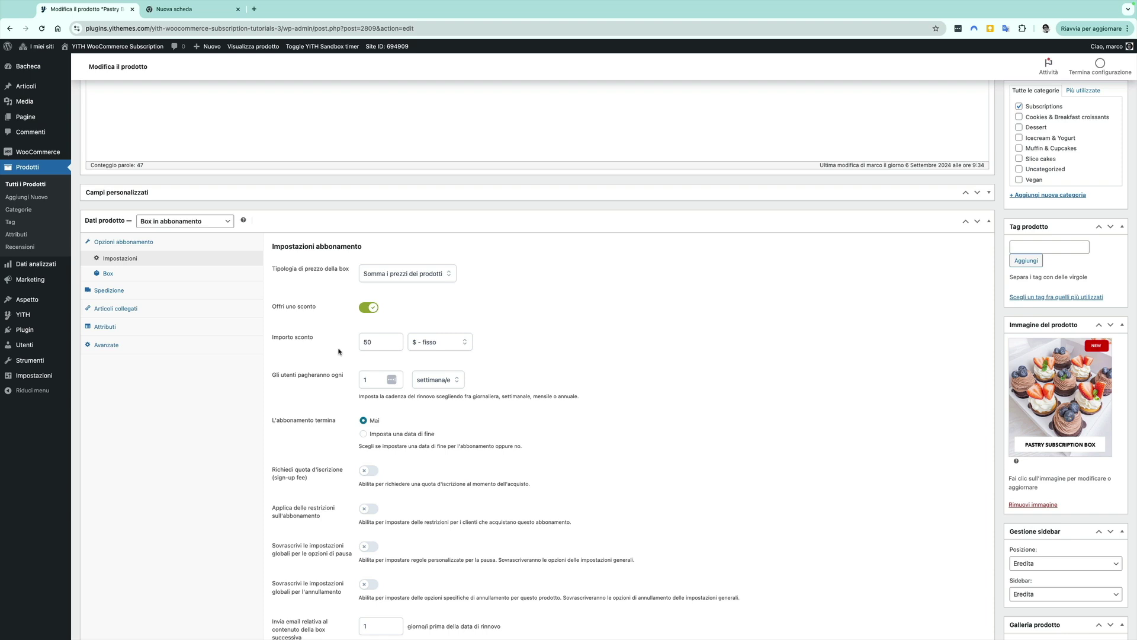
left_click(427, 351)
left_click(453, 321)
Step: Check the interval units available for how often users pay for the subscription
scroll(307, 349, "down", 1)
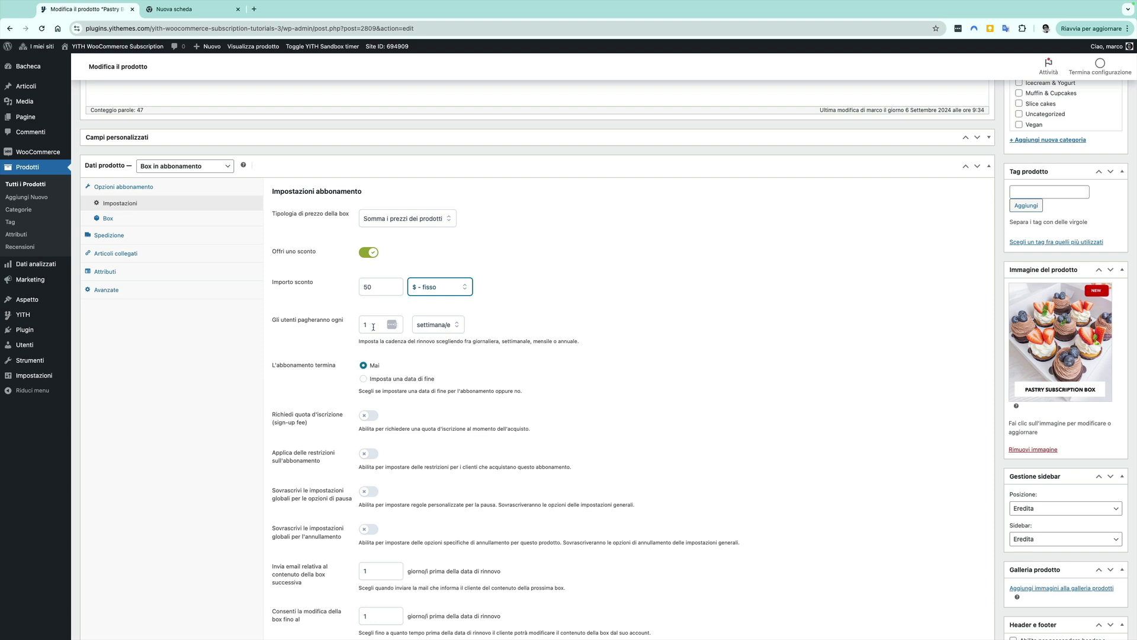
left_click(423, 325)
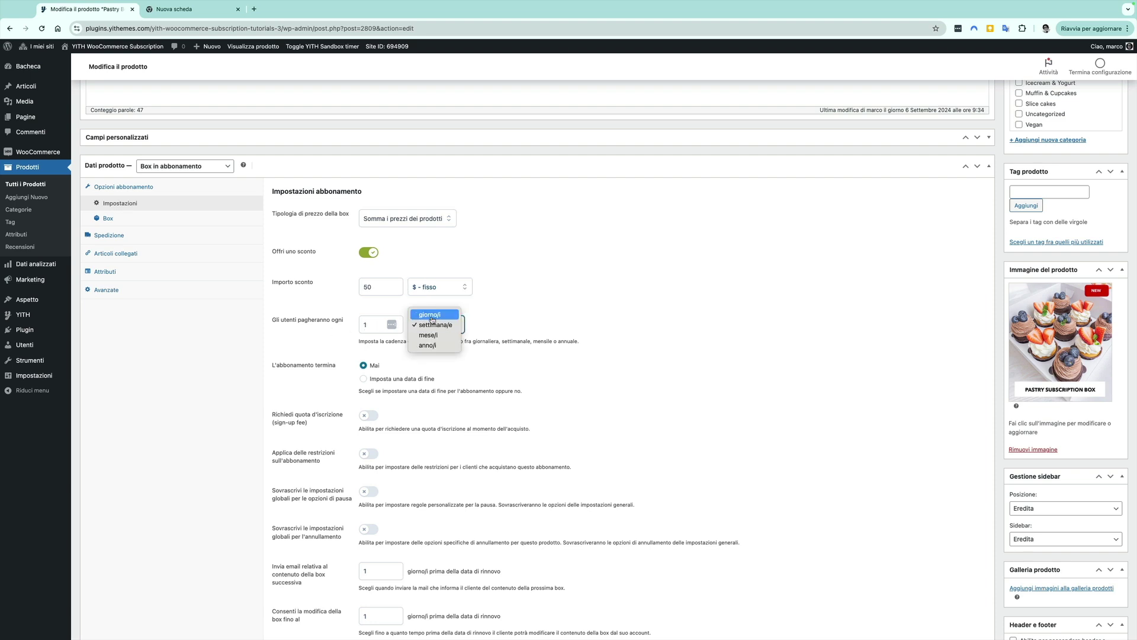
left_click(492, 319)
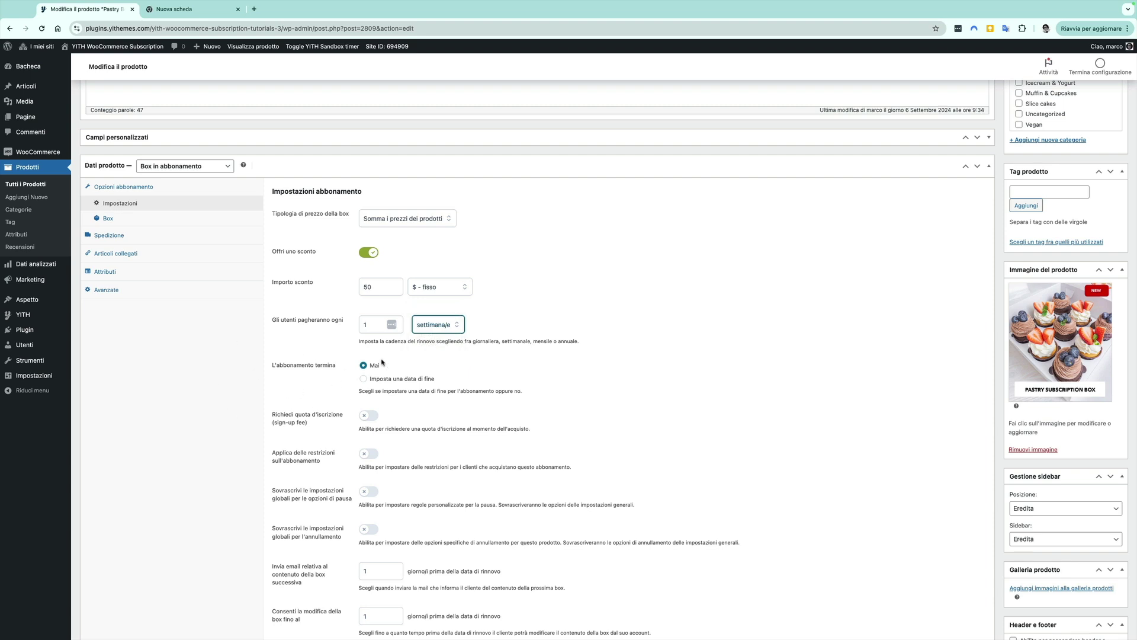
Step: Set the subscription ending to Imposta una data di fine and enable the required sign-up fee
left_click(383, 381)
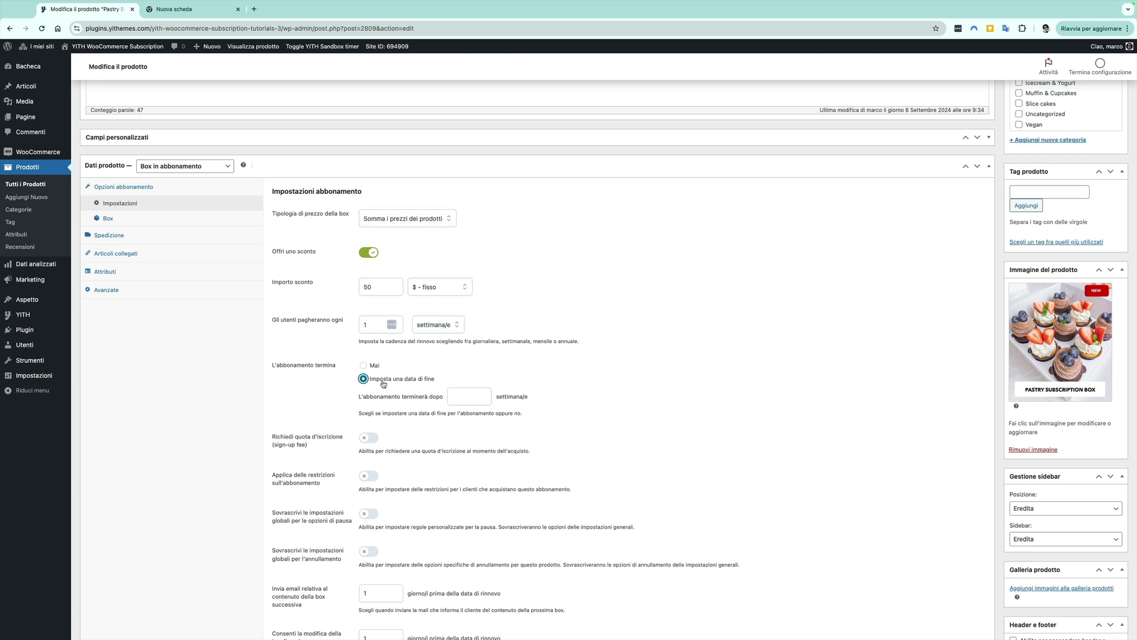
scroll(382, 383, "down", 3)
left_click(369, 330)
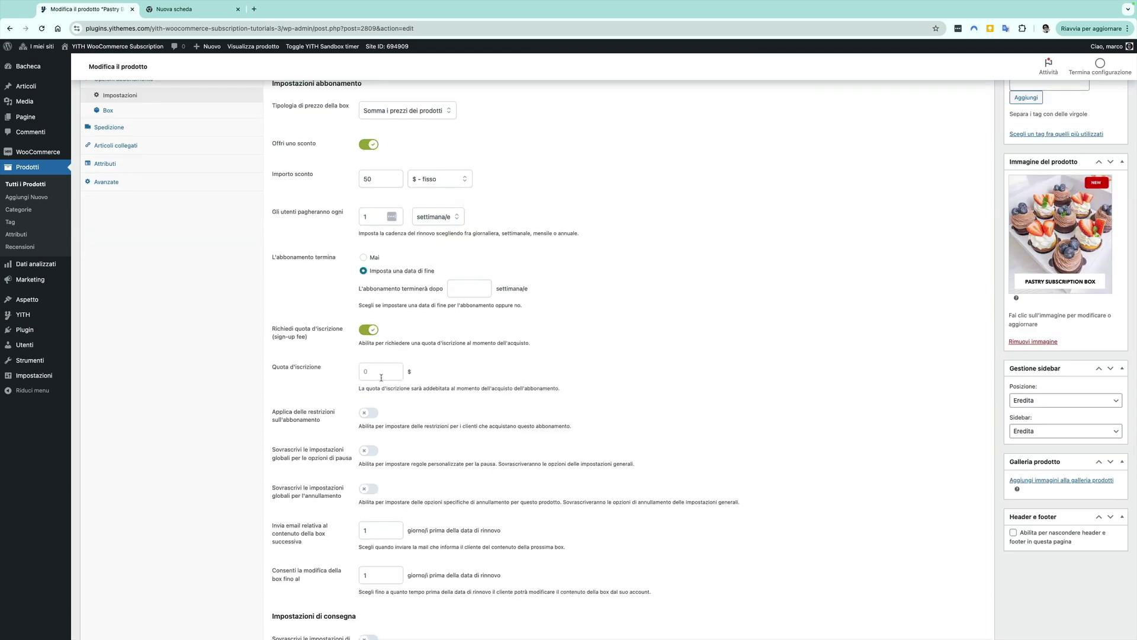
Step: Enable overriding the global settings for both the pause options and the cancellation of this subscription
scroll(381, 377, "down", 2)
left_click(372, 357)
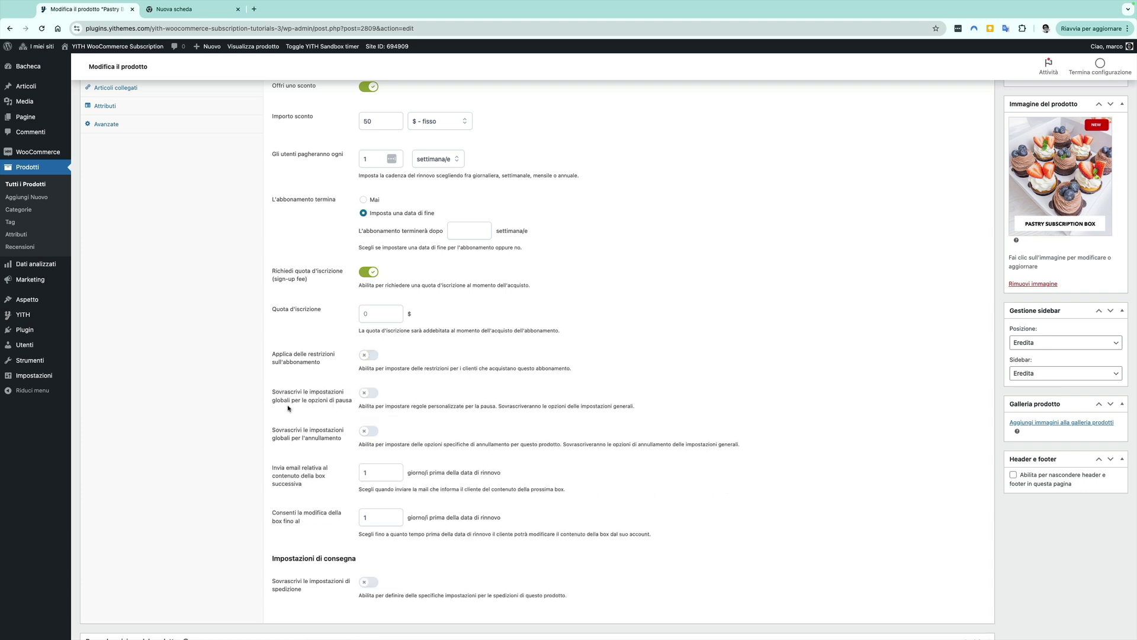
left_click(369, 393)
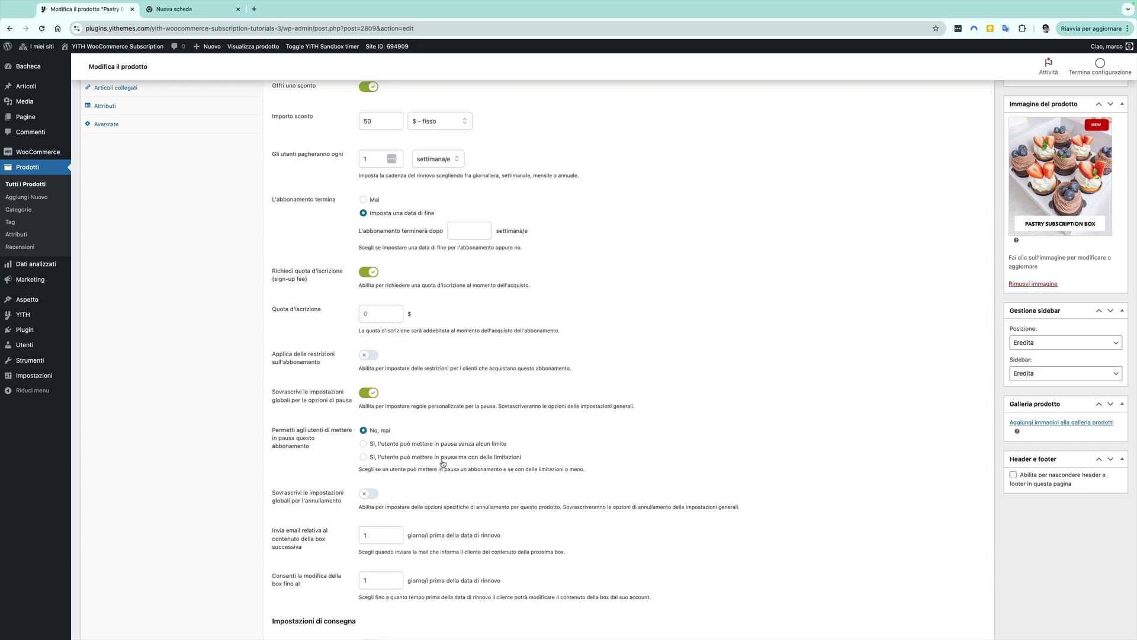
scroll(465, 464, "down", 3)
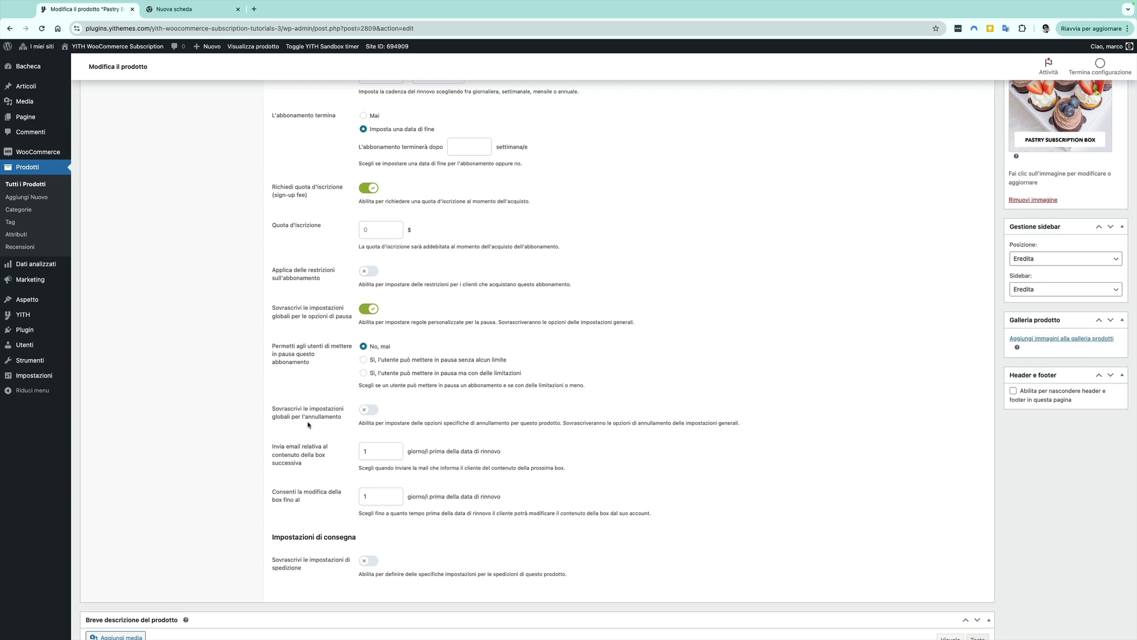
left_click(369, 410)
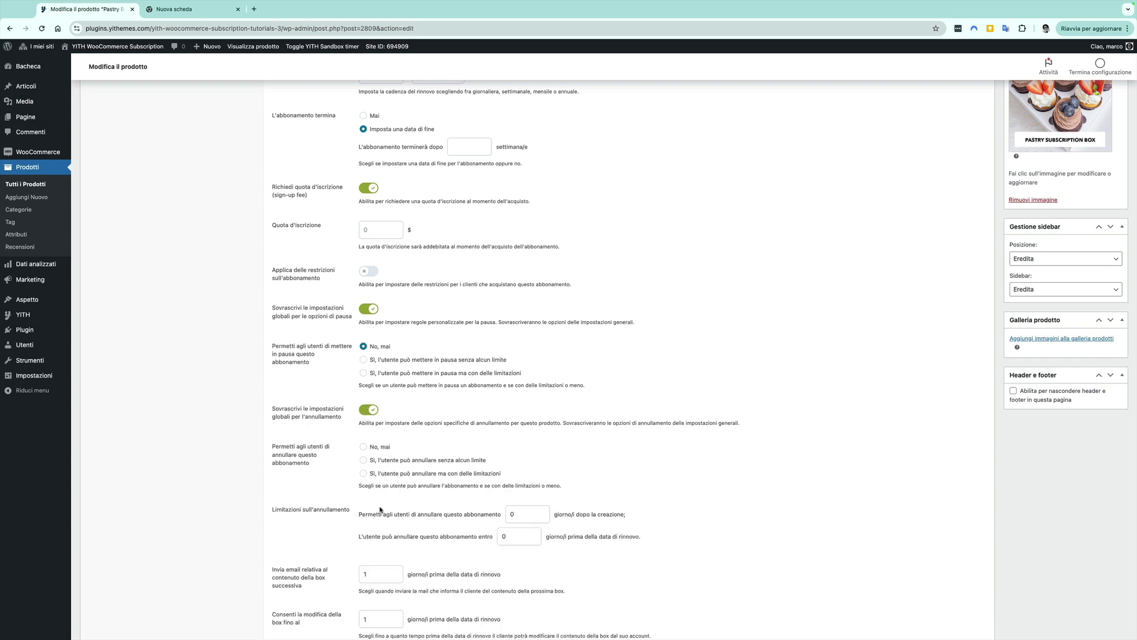
scroll(380, 443, "down", 5)
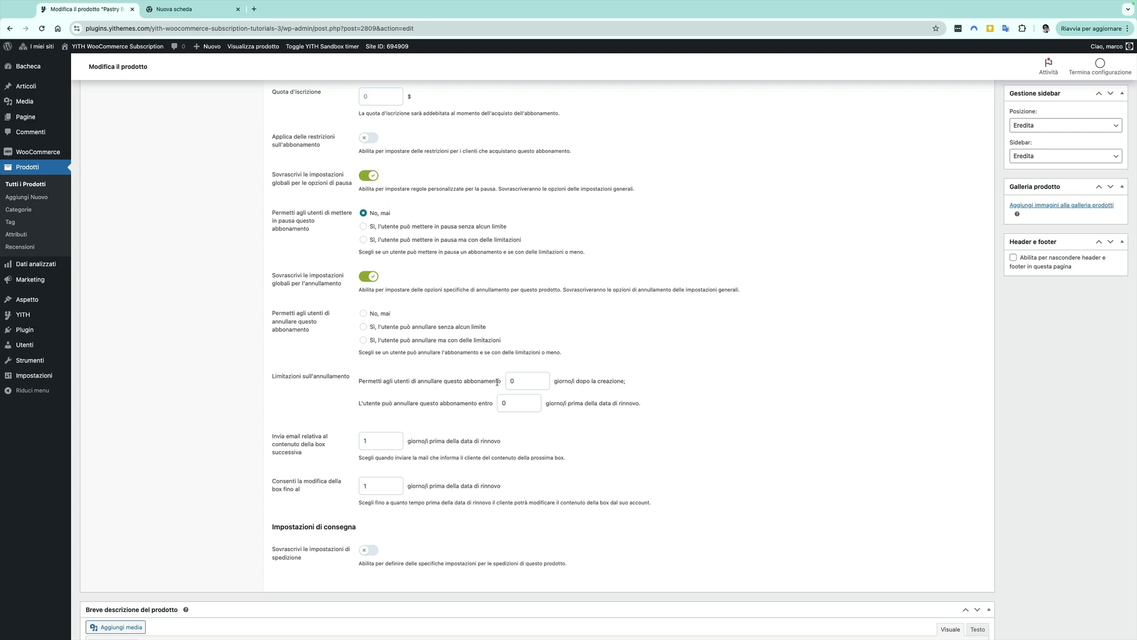
Step: Enable overriding the shipping settings for this product under Impostazioni di consegna
scroll(538, 381, "down", 1)
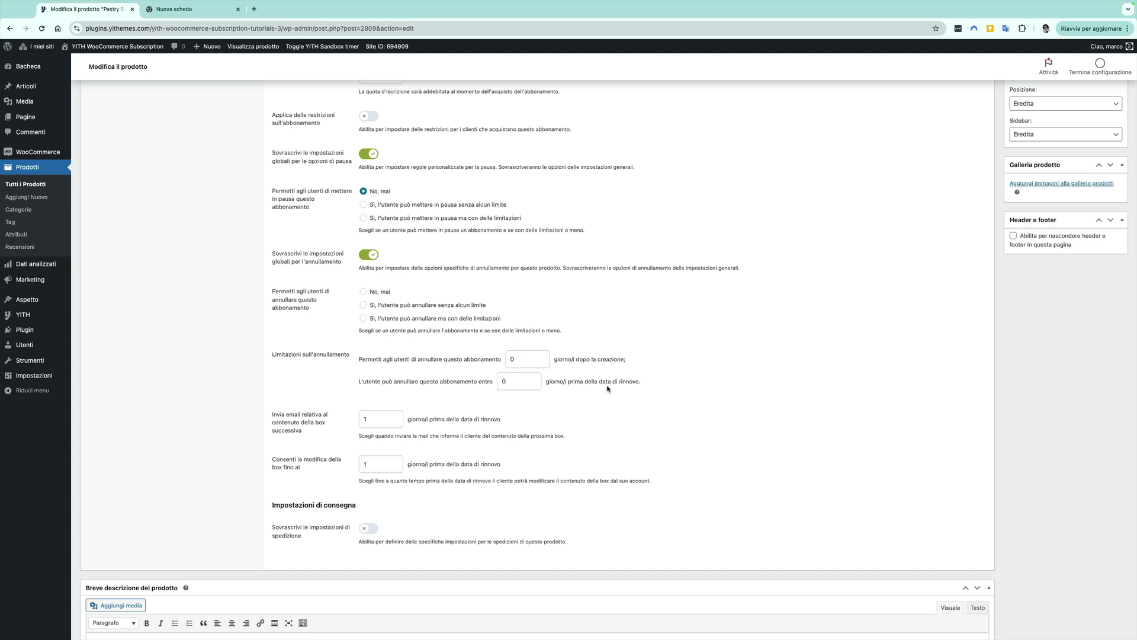
scroll(610, 412, "down", 3)
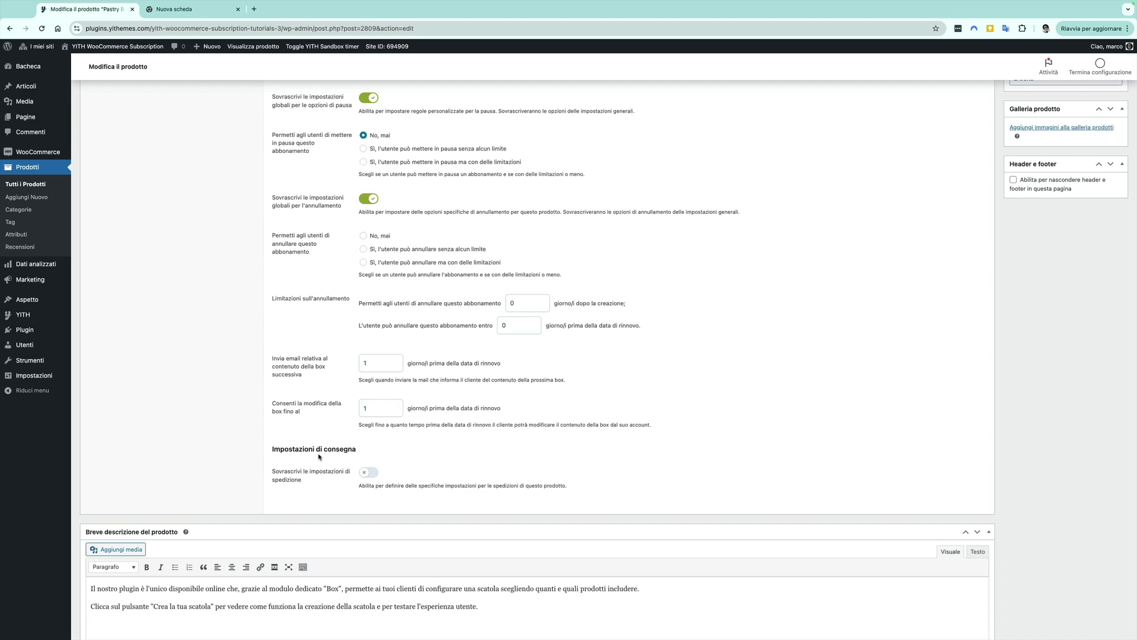
left_click(372, 473)
scroll(389, 475, "down", 3)
scroll(389, 475, "down", 1)
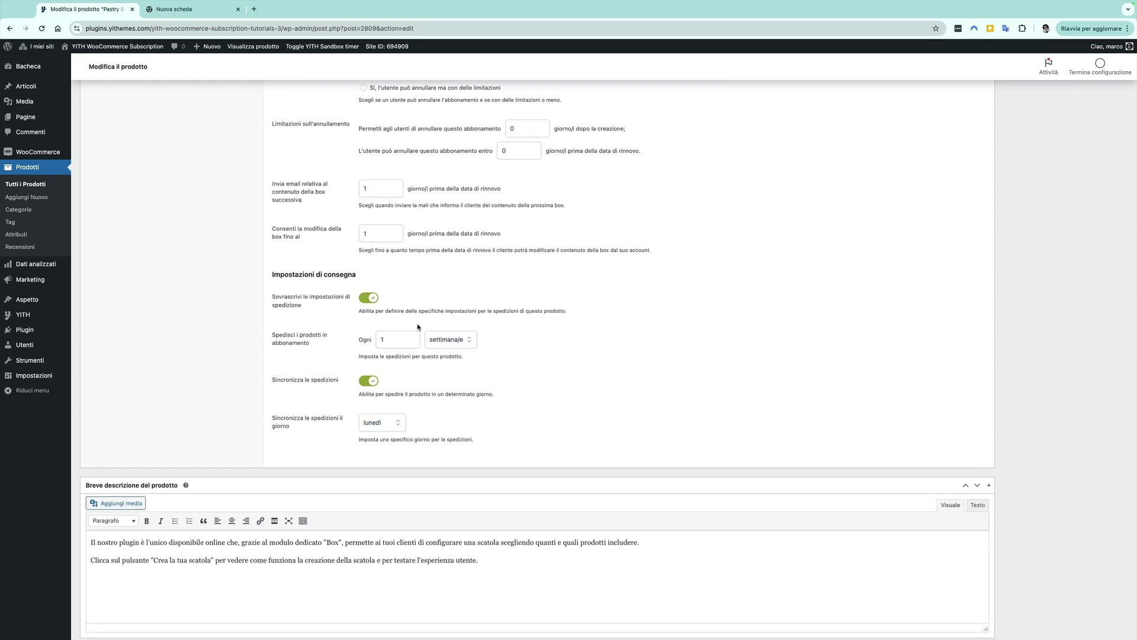
Step: Check the available delivery interval units and shipment synchronization days, keeping settimana/e and lunedì
left_click(448, 339)
left_click(573, 363)
left_click(382, 421)
left_click(487, 412)
Step: Open the Box settings in the product's subscription options
scroll(476, 409, "up", 20)
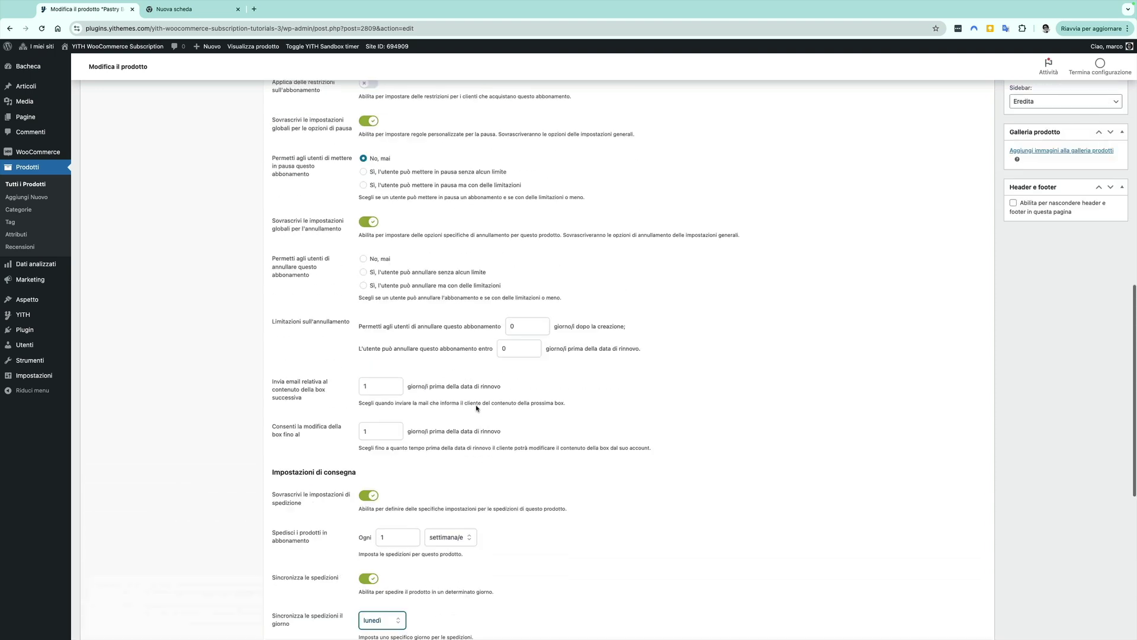
scroll(477, 408, "up", 1)
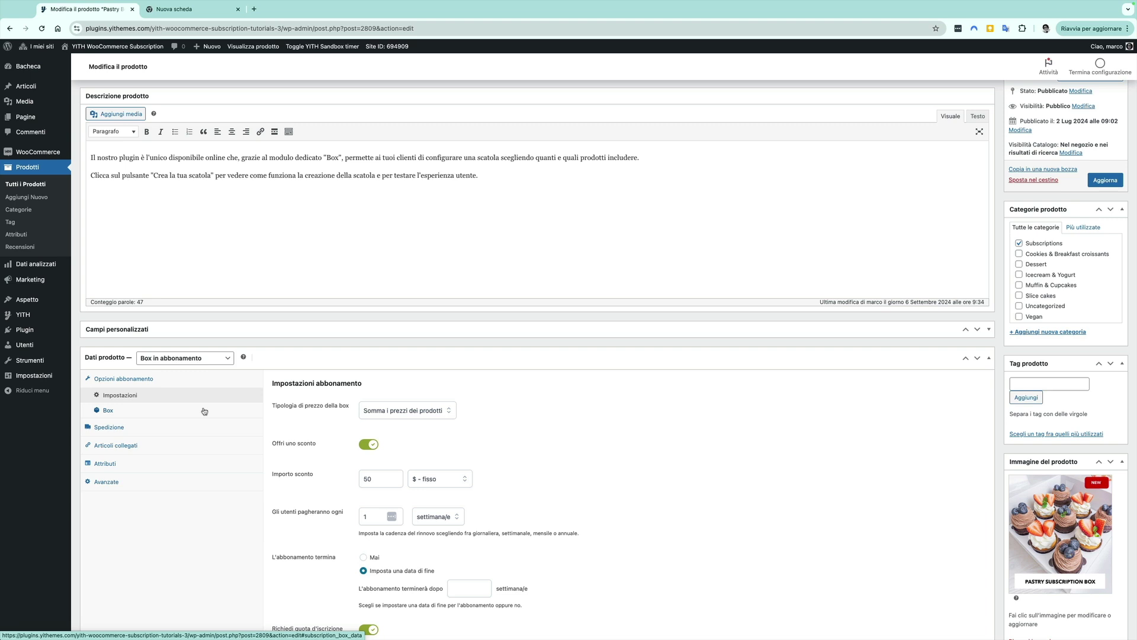
left_click(108, 410)
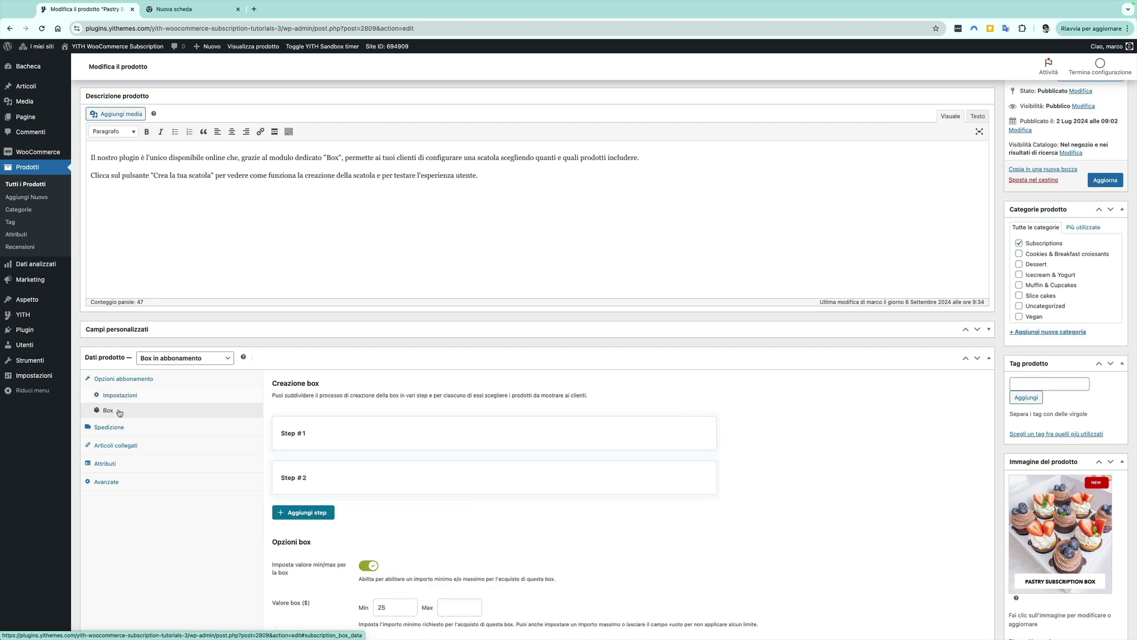
Step: Add a third step to the box creation process and delete it again
scroll(320, 415, "down", 2)
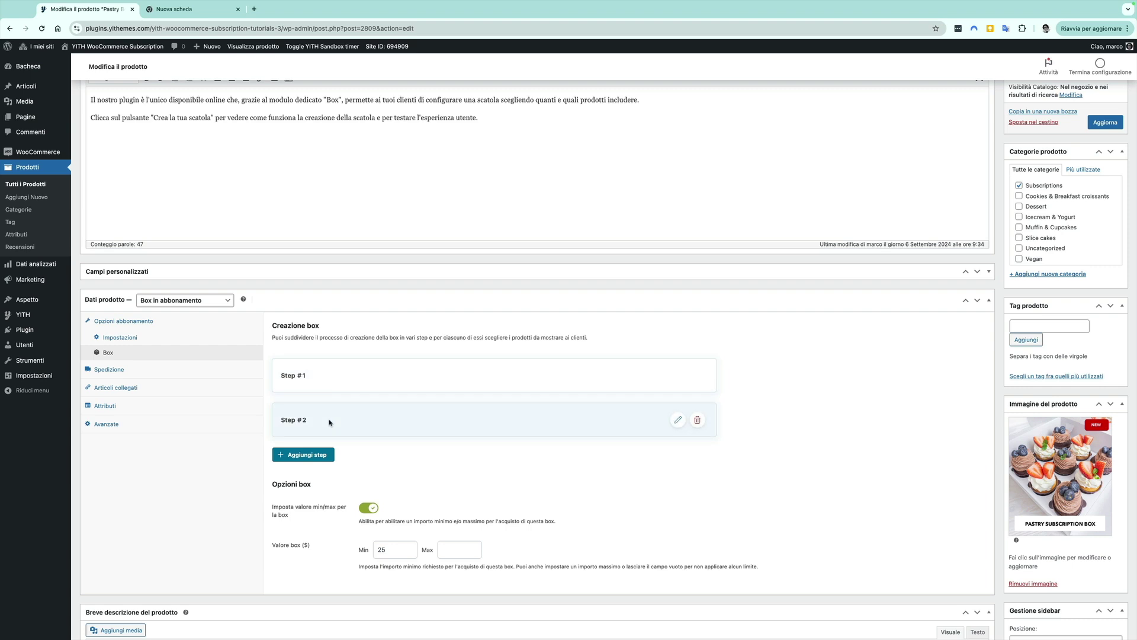
left_click(307, 455)
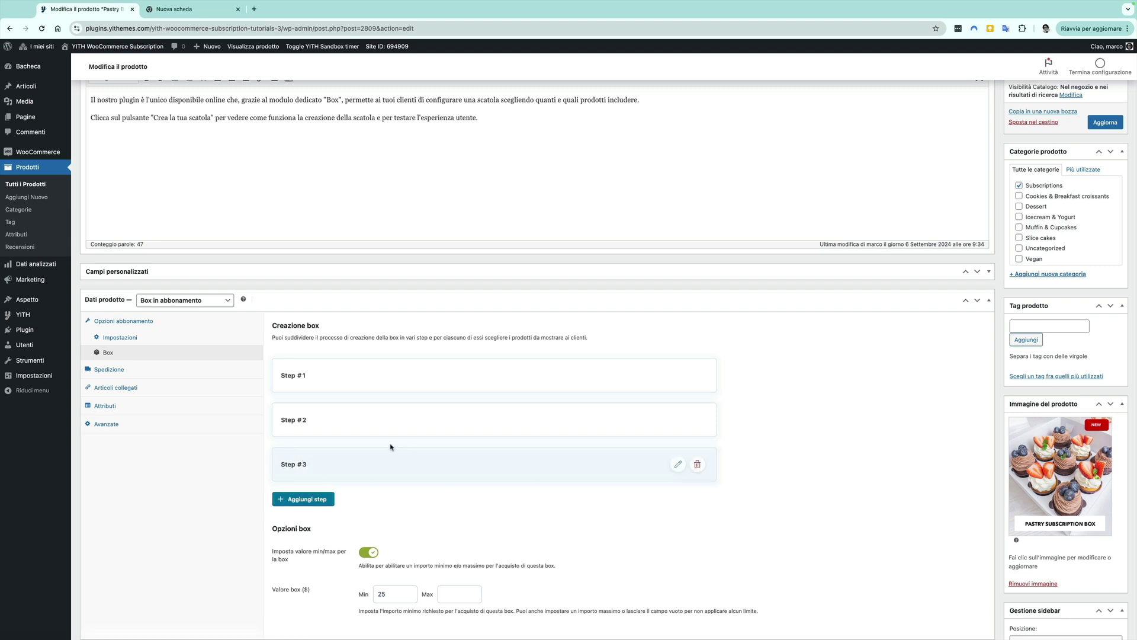
left_click(698, 465)
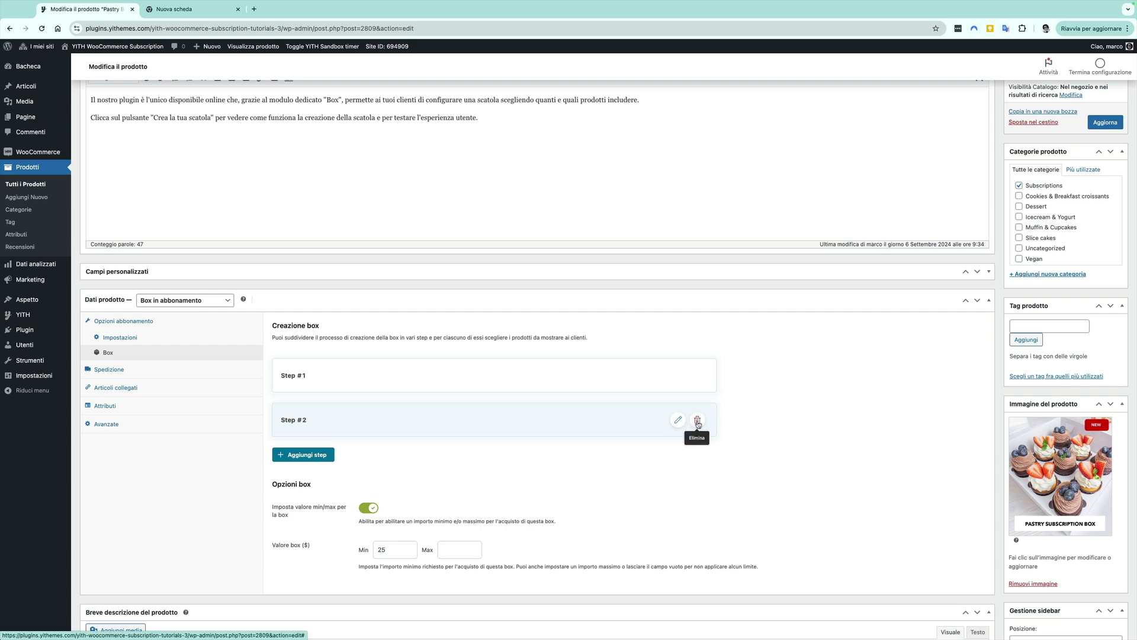
Step: Open Step #1 of the box creation for editing
left_click(677, 375)
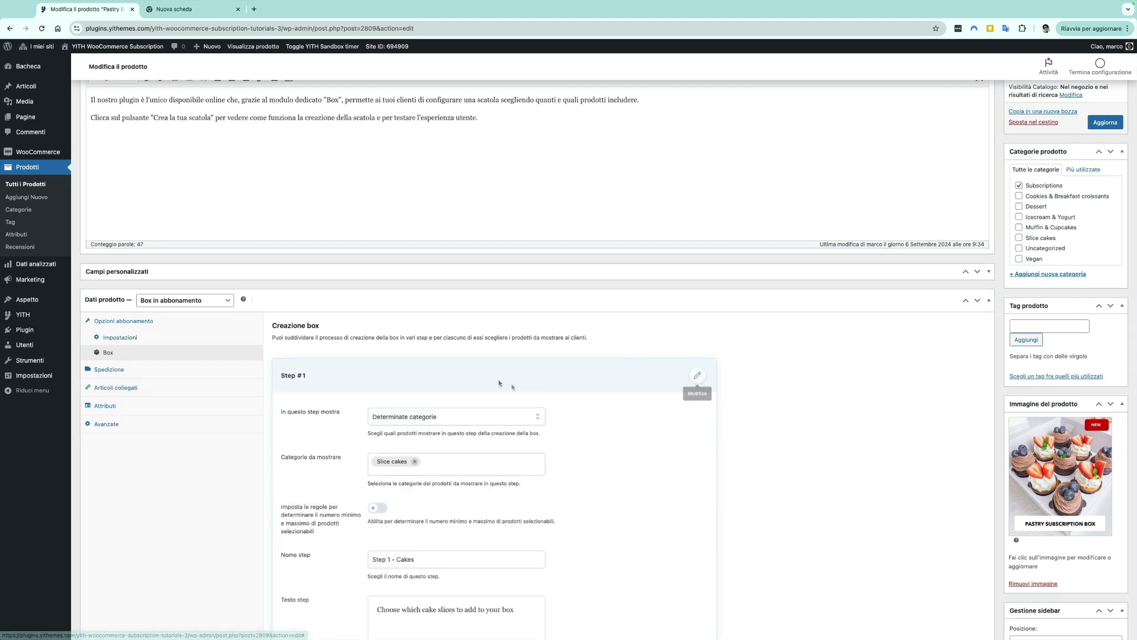
scroll(387, 381, "down", 1)
scroll(387, 381, "down", 2)
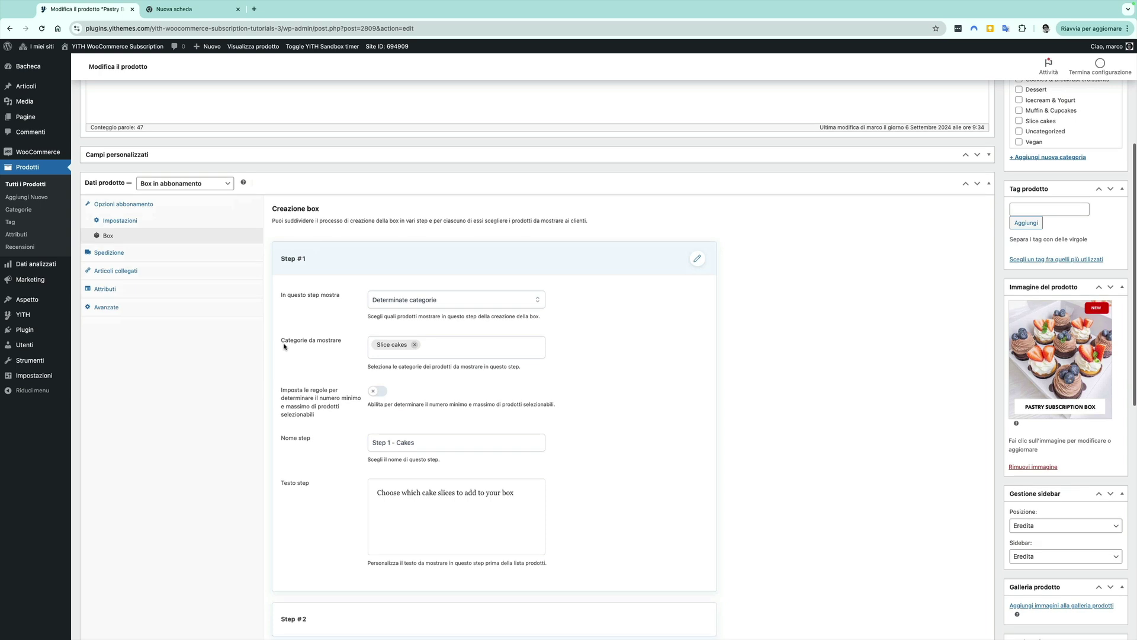
Step: Try showing Determinati prodotti in Step #1 and check its product search, then switch back to Determinate categorie
left_click(446, 307)
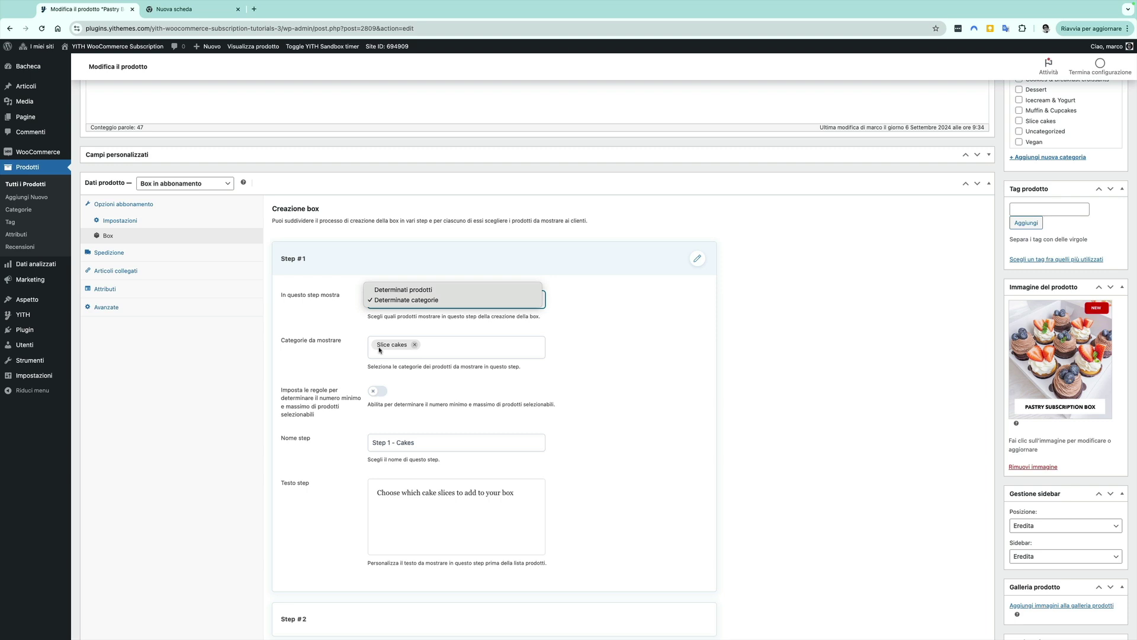
left_click(410, 290)
left_click(417, 347)
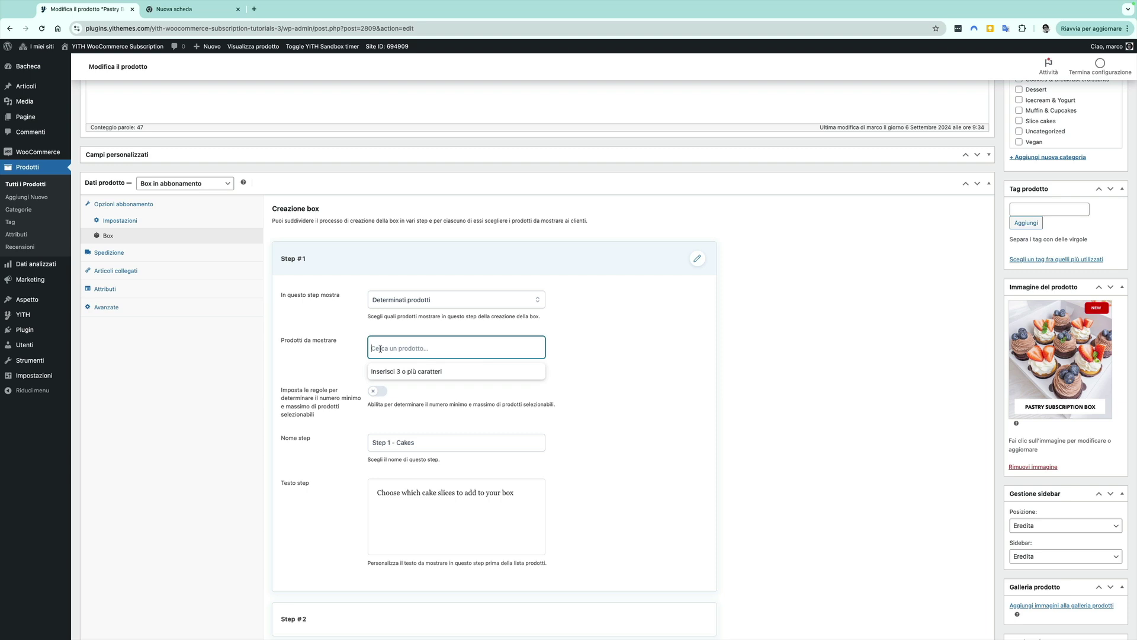
left_click(427, 302)
left_click(421, 299)
left_click(417, 312)
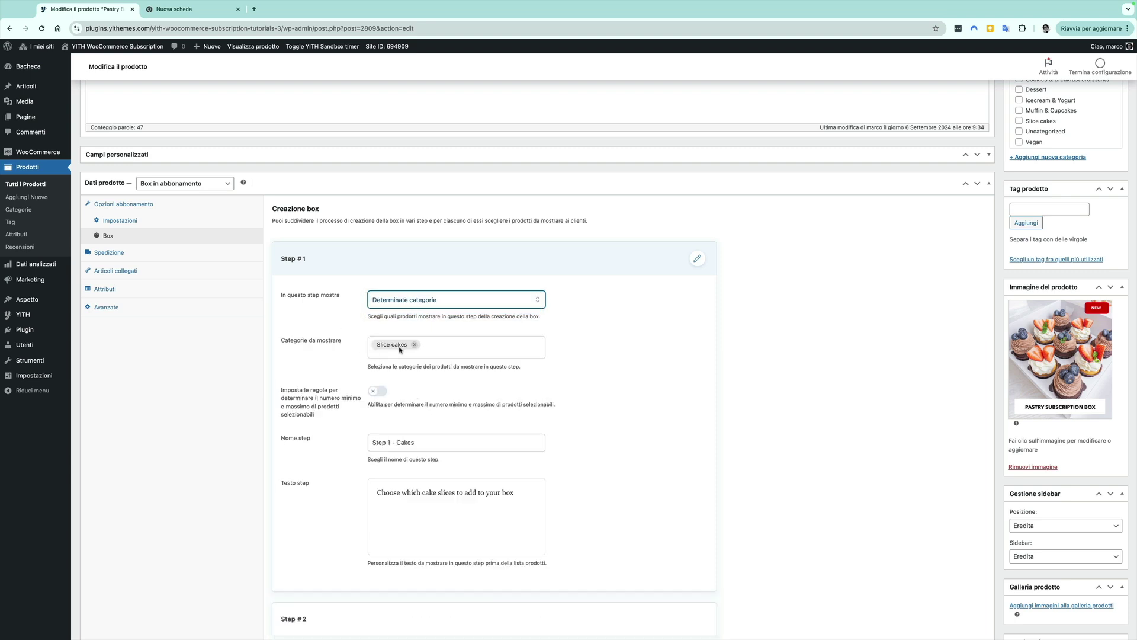
Step: Enable the rules for the minimum and maximum number of selectable products in Step #1
scroll(400, 349, "down", 1)
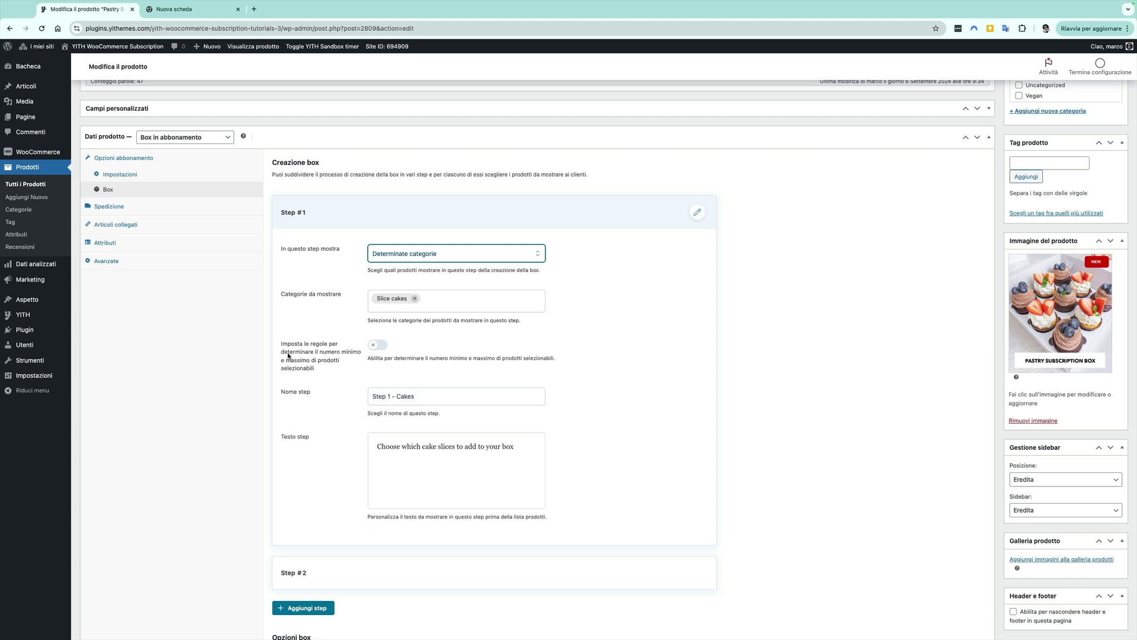
left_click(377, 345)
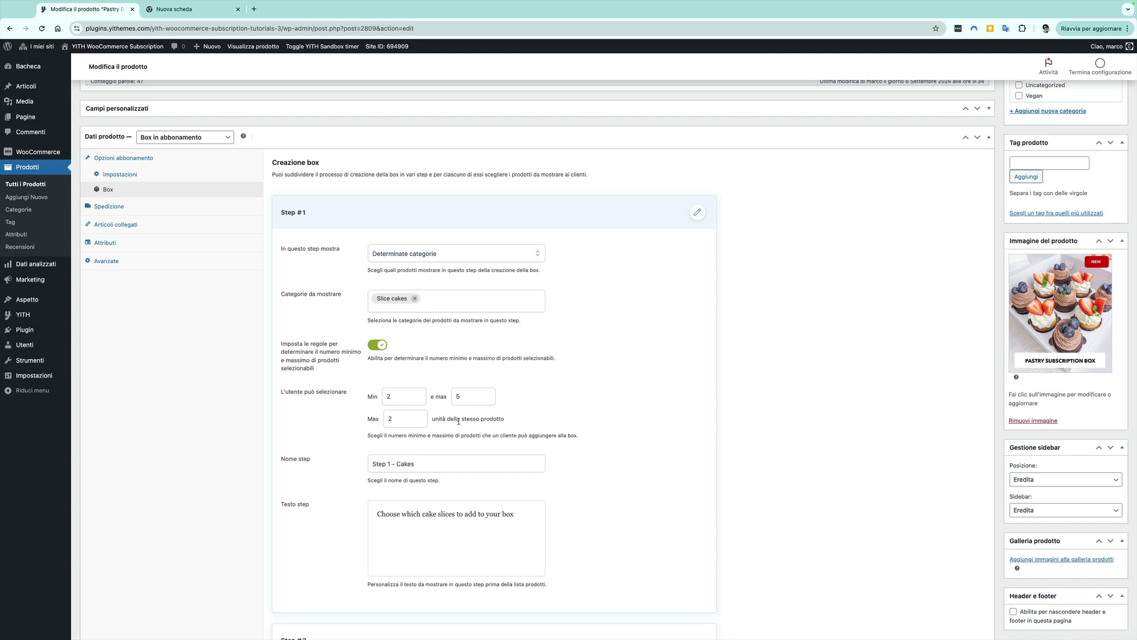
scroll(465, 420, "down", 2)
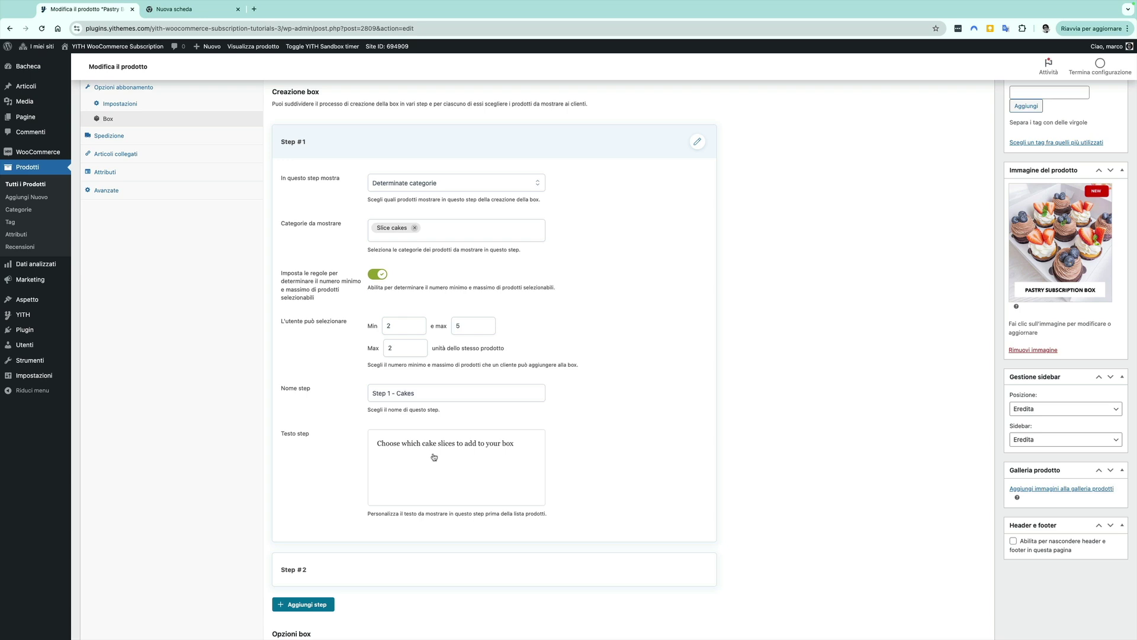
Step: Open Step #2 of the box creation and review its category, selection rules, name and text
scroll(439, 307, "down", 5)
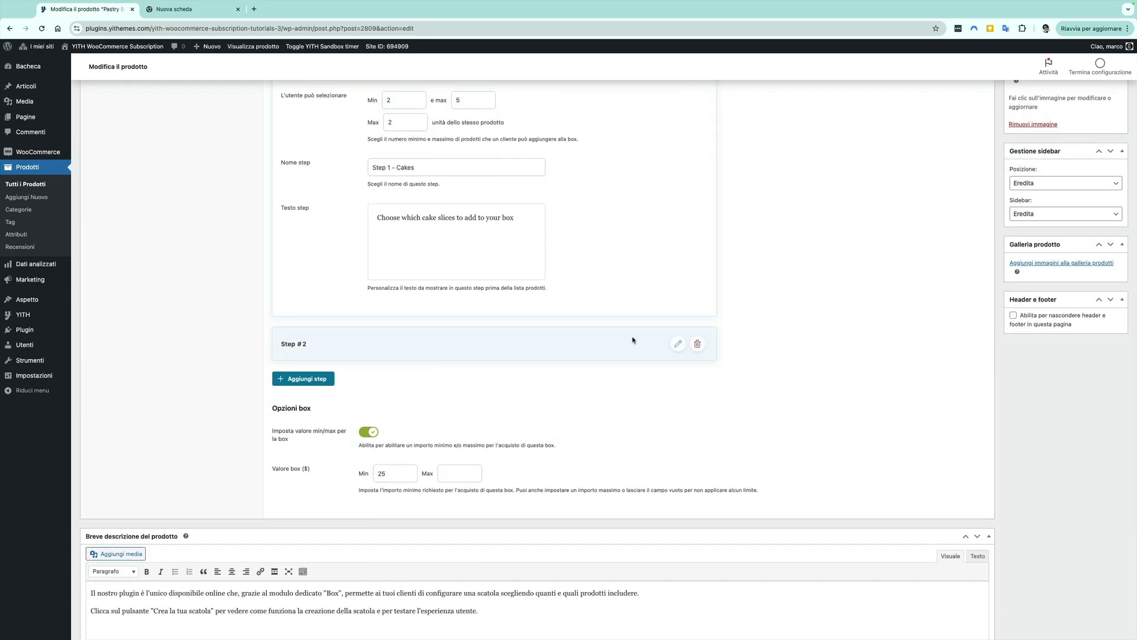
left_click(678, 344)
scroll(536, 355, "down", 3)
scroll(450, 508, "down", 3)
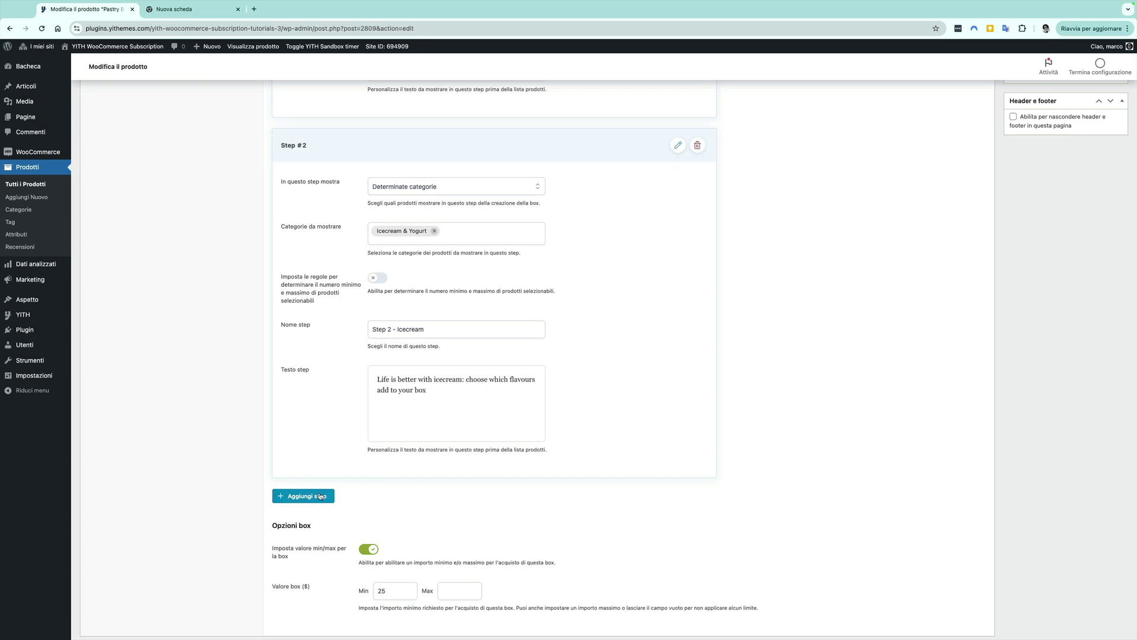
Step: Under Opzioni box, try out a maximum box value, then clear the maximum and minimum value fields
scroll(401, 500, "down", 5)
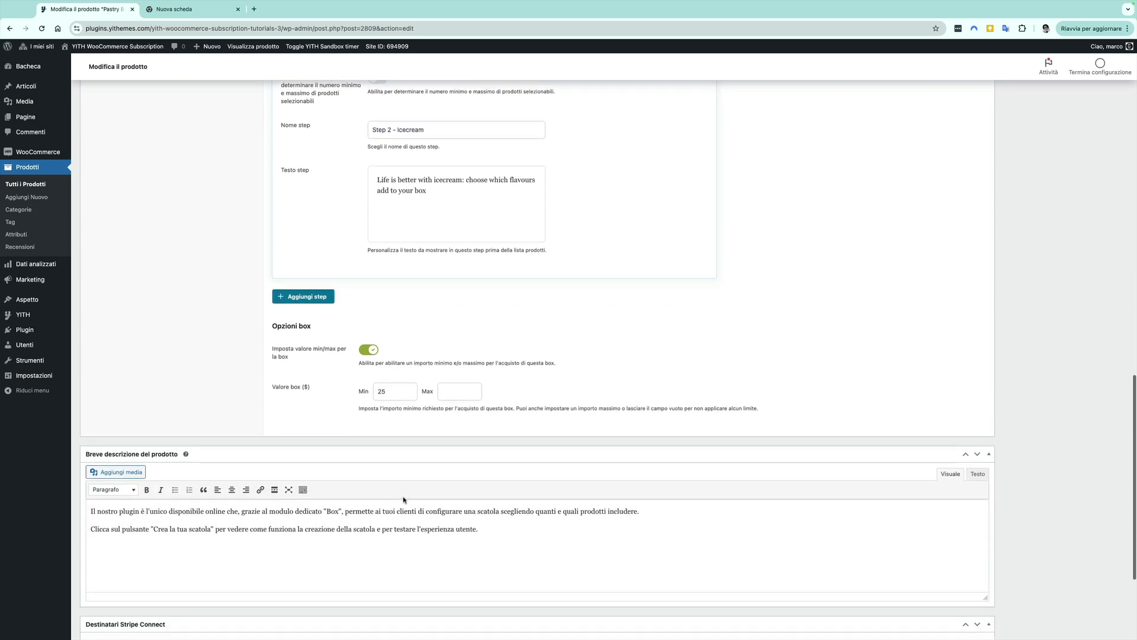
scroll(293, 276, "down", 1)
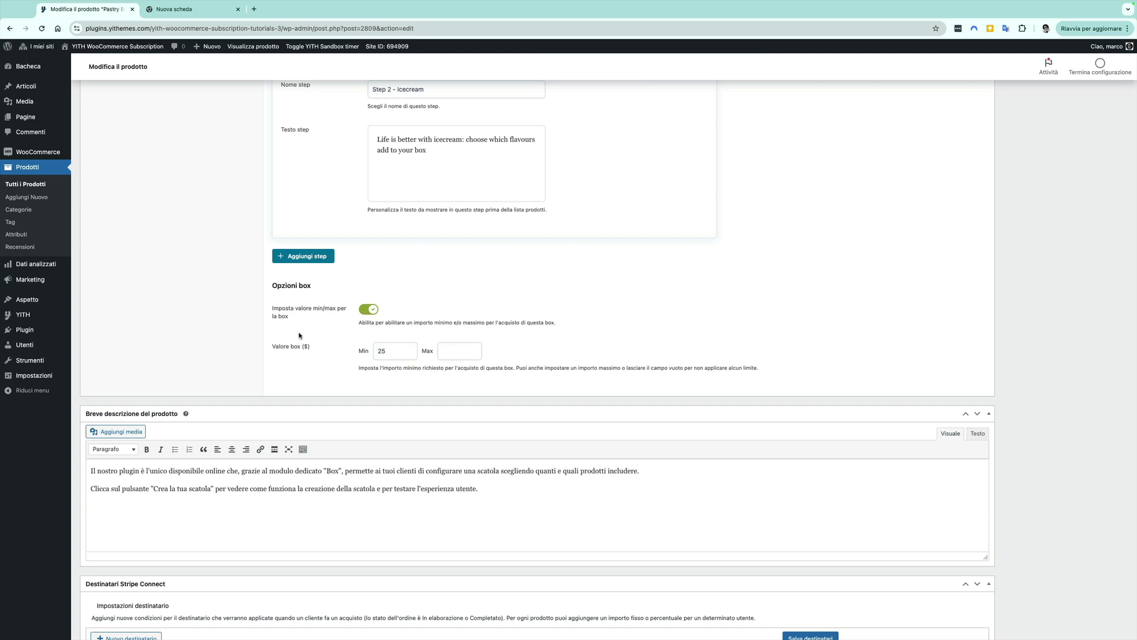
left_click(388, 351)
left_click(447, 350)
type("00")
key("super+a")
key("BackSpace")
left_click(364, 351)
key("BackSpace")
left_click(640, 348)
Step: View the Pastry Box product page in the shop and start creating a box
scroll(621, 351, "up", 15)
left_click(335, 134)
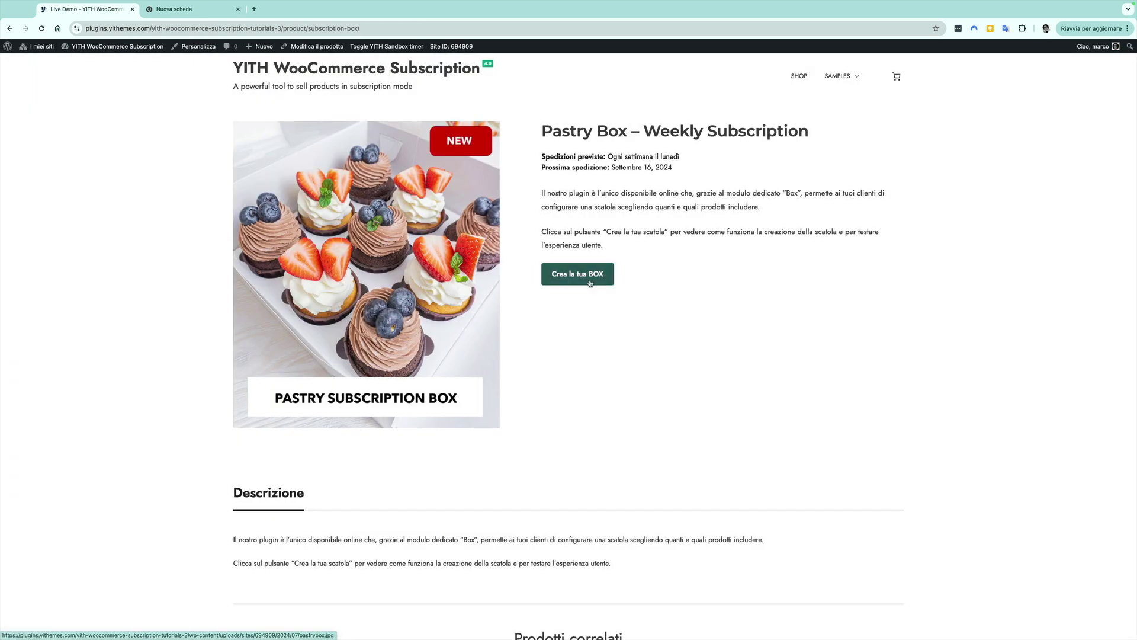
left_click(590, 283)
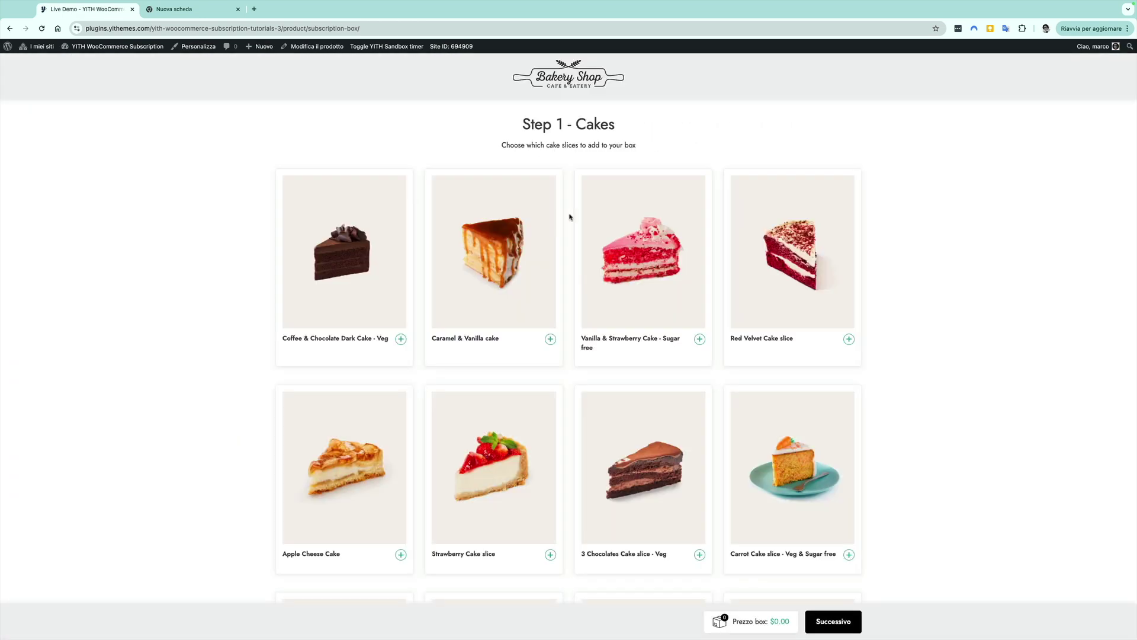